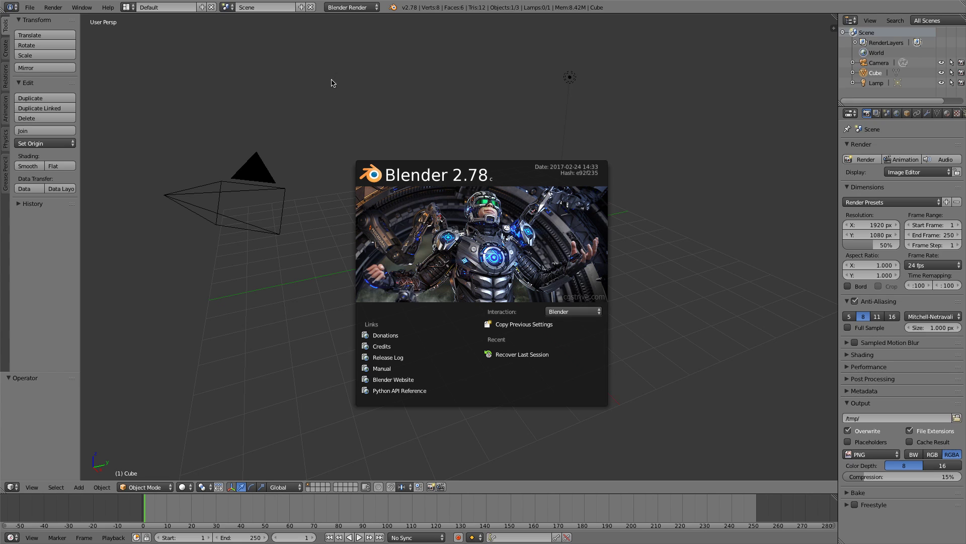
# - Close the splash screen and delete the default cube
pyautogui.click(525, 83)
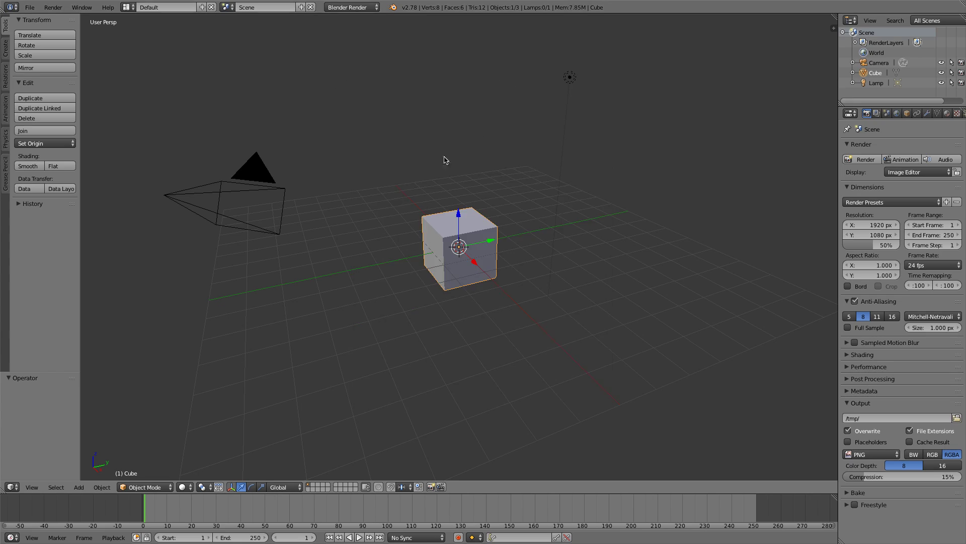
pyautogui.moveTo(398, 208); pyautogui.dragTo(496, 252, button='middle')
pyautogui.press('x')
pyautogui.click(458, 191)
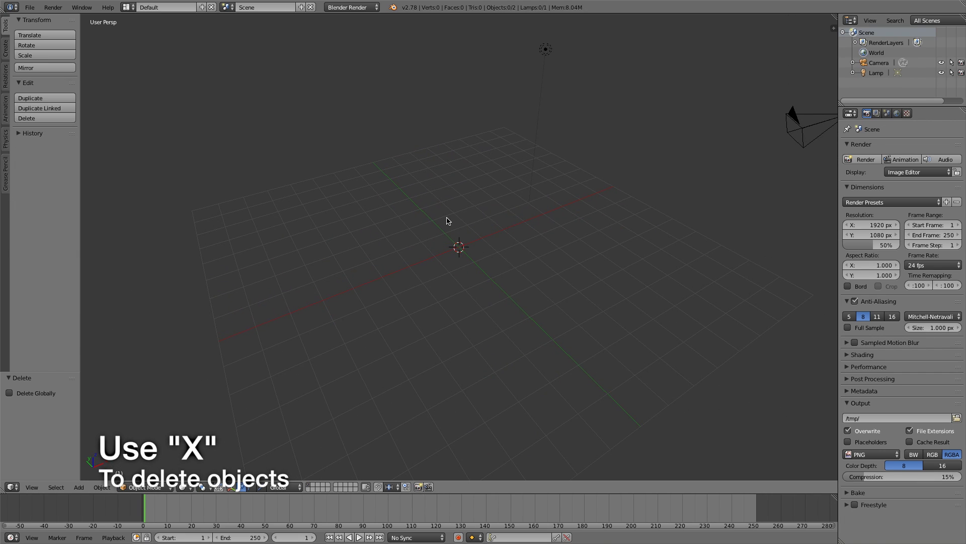
# - Add a plane and scale it to 12.199 as a large floor
pyautogui.hotkey('shift', 'a')
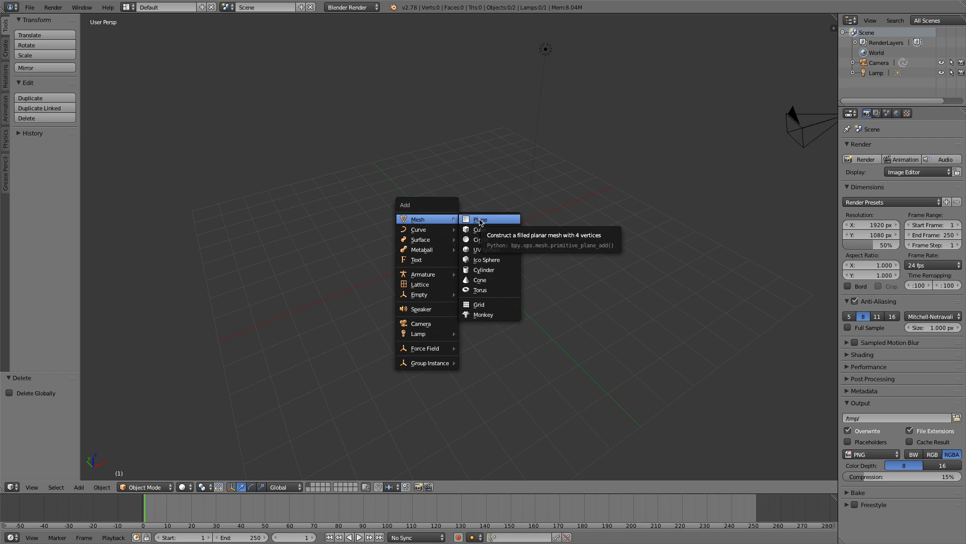
pyautogui.click(479, 221)
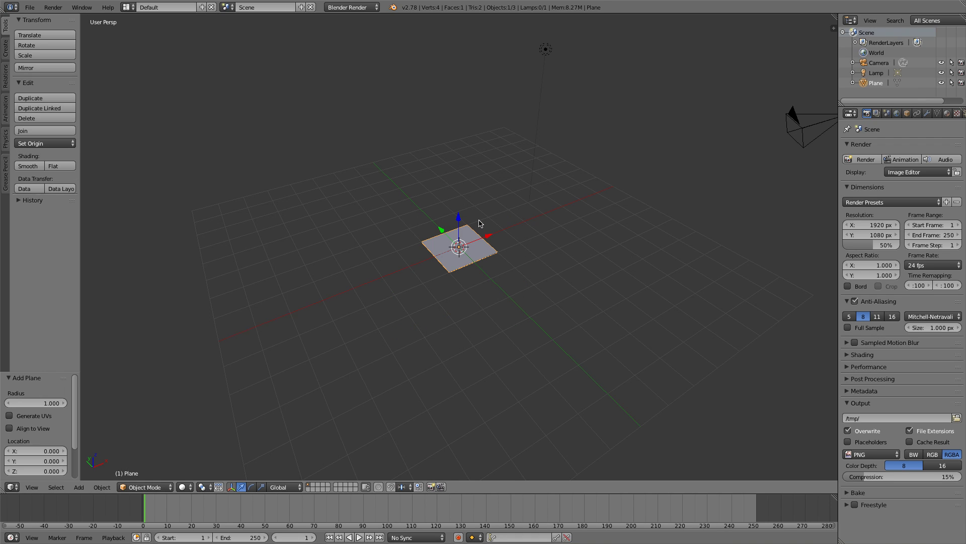
pyautogui.moveTo(467, 262); pyautogui.dragTo(481, 252, button='middle')
pyautogui.press('s')
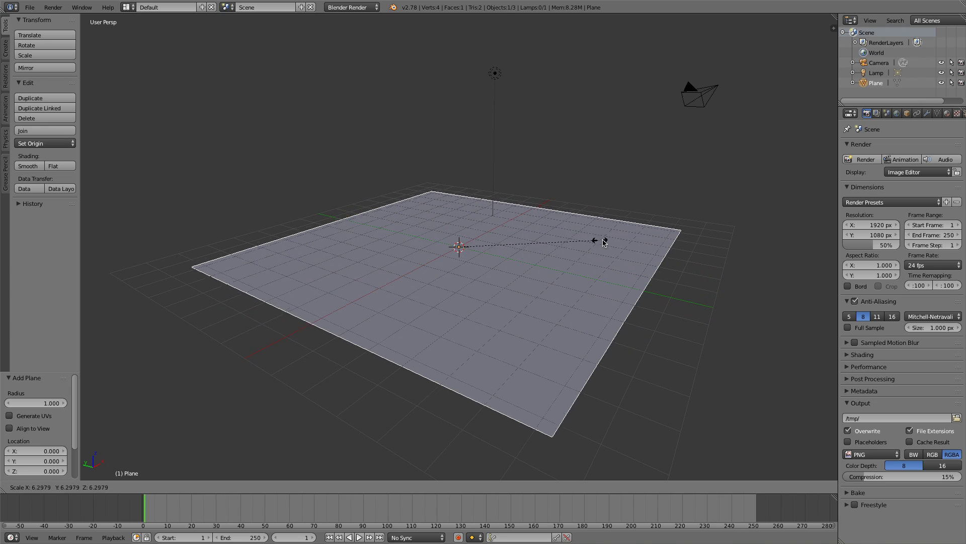
pyautogui.click(730, 213)
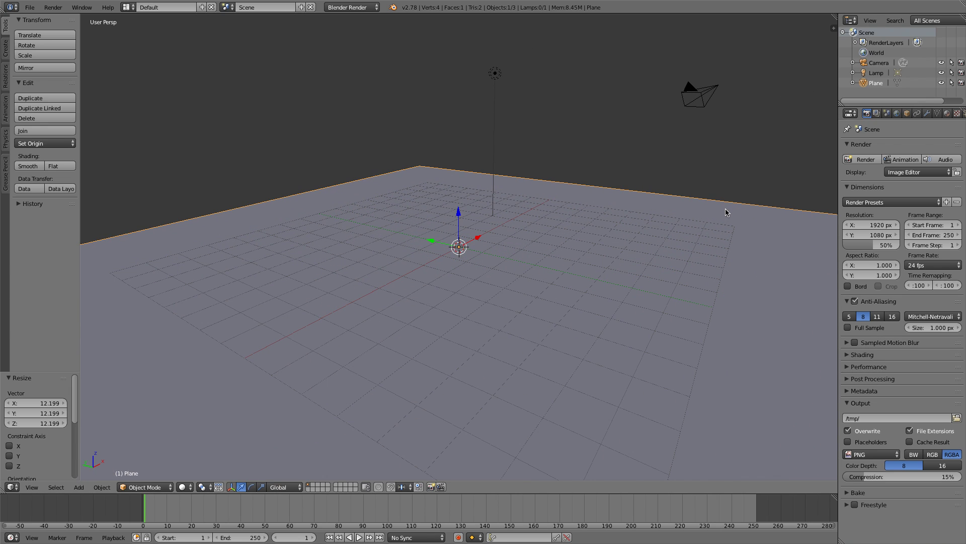
pyautogui.moveTo(709, 185); pyautogui.dragTo(97, 392, button='middle')
# - Select the camera and reset its location values to zero in the Object tab
pyautogui.rightClick(220, 385)
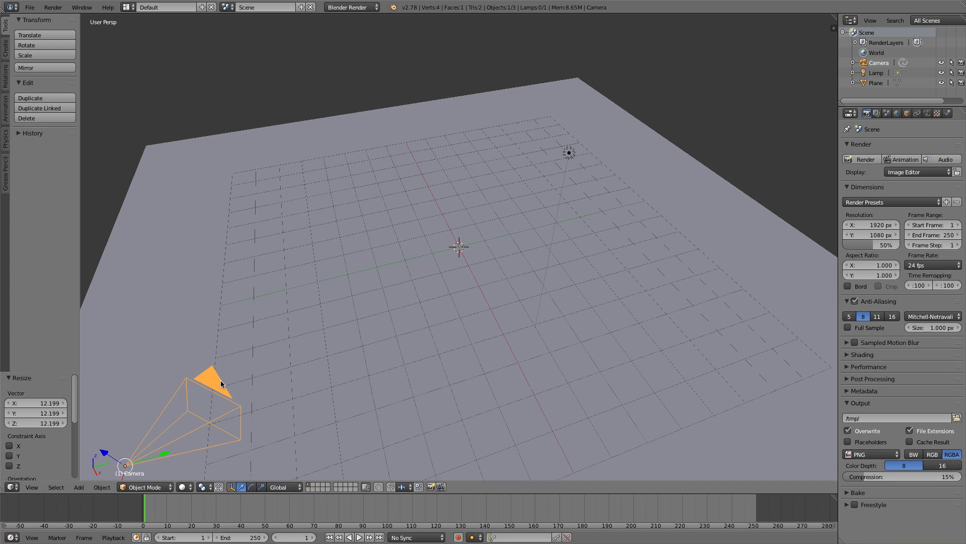
pyautogui.press('KP_Decimal')
pyautogui.press('Home')
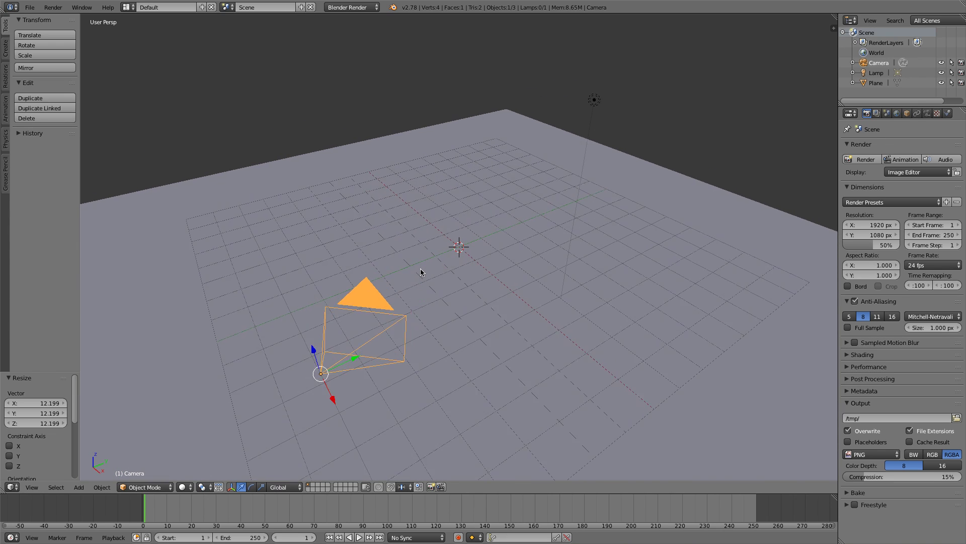
pyautogui.click(926, 114)
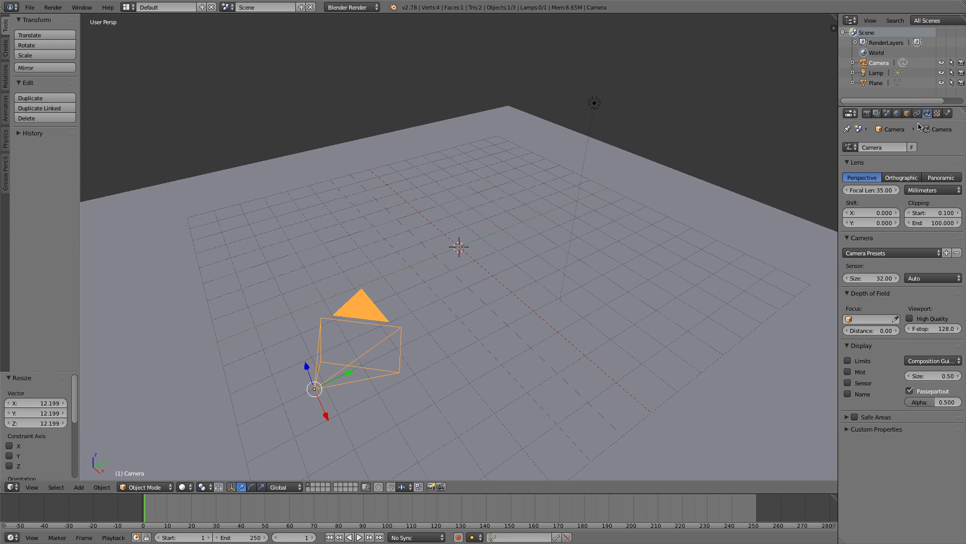
pyautogui.click(907, 113)
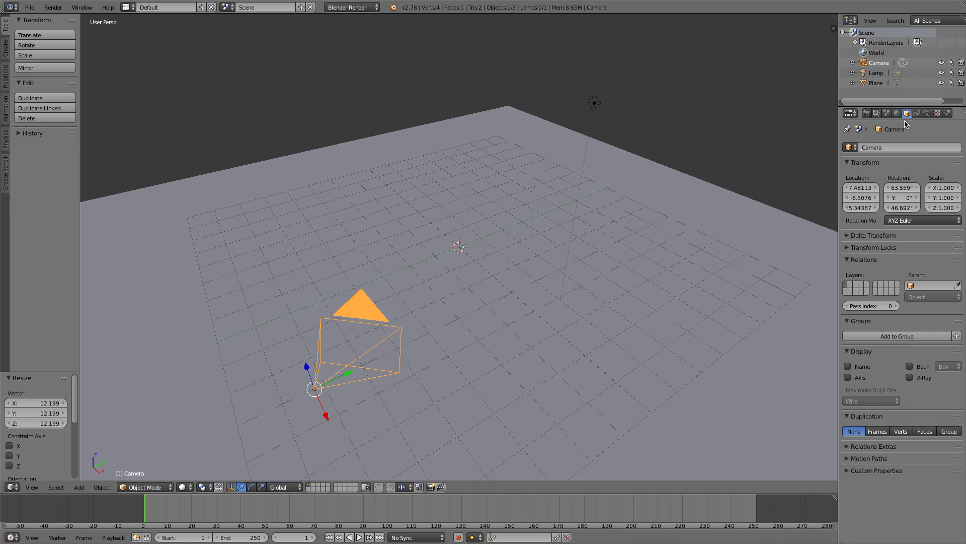
pyautogui.click(857, 188)
pyautogui.write('0')
pyautogui.press('Tab')
pyautogui.write('0')
pyautogui.press('Tab')
pyautogui.write('0')
pyautogui.press('Tab')
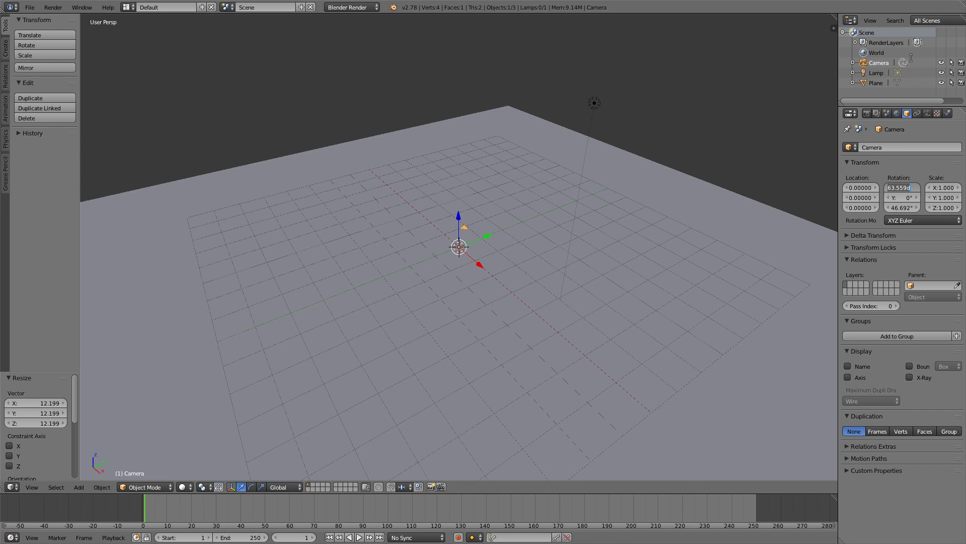
# - Clear the camera's rotation values to zero
pyautogui.write('9')
pyautogui.press('Tab')
pyautogui.write('0')
pyautogui.press('Tab')
pyautogui.write('0')
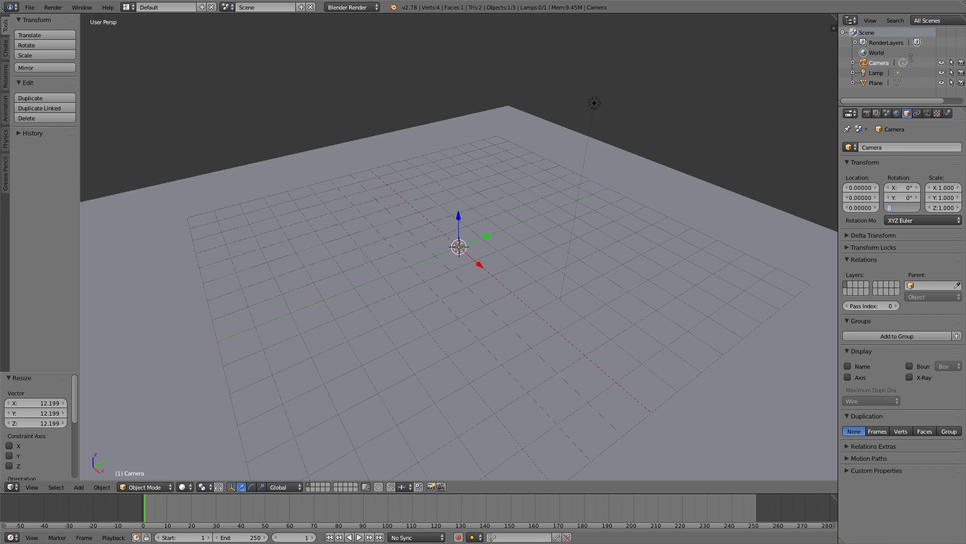
pyautogui.press('Return')
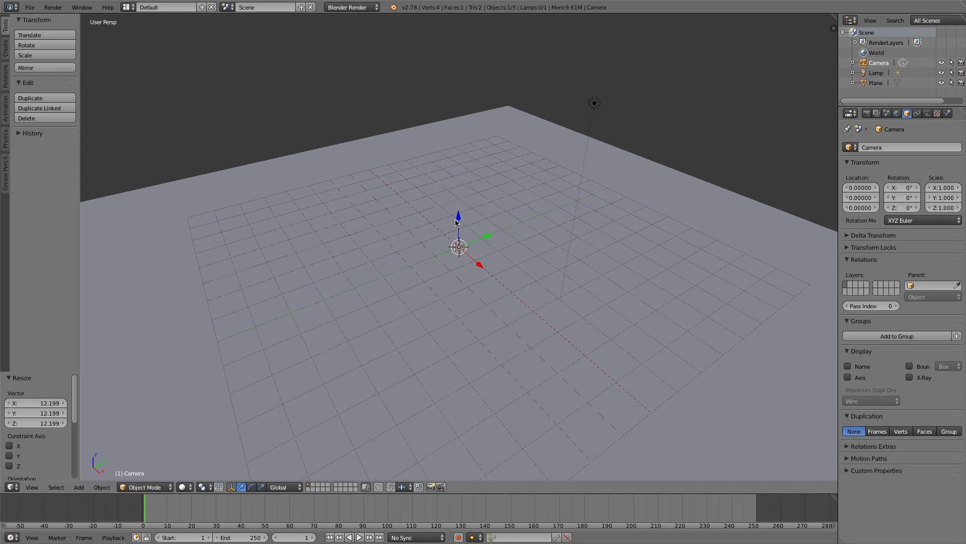
# - Raise the camera, rotate it 90° on X and move it back to Y −7.8644
pyautogui.moveTo(455, 221); pyautogui.dragTo(466, 183)
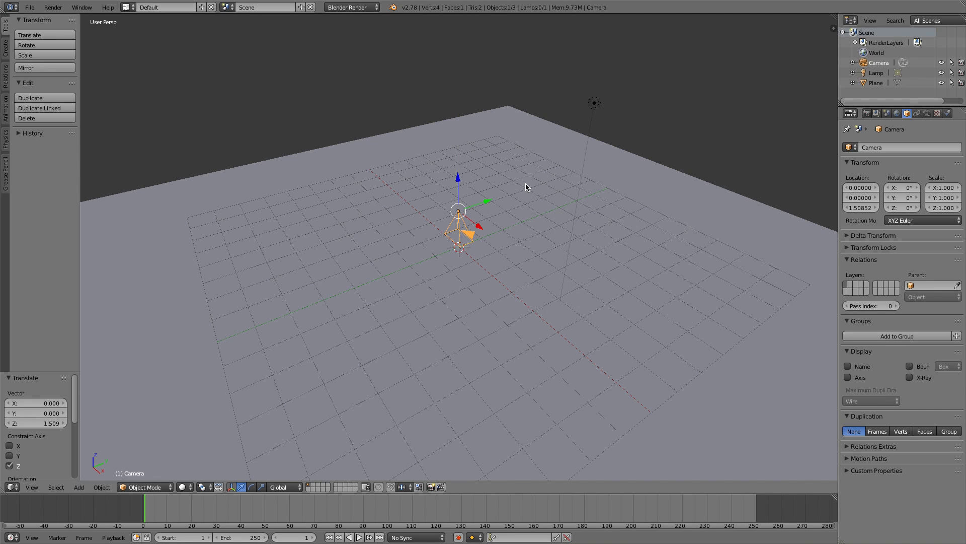
pyautogui.click(904, 185)
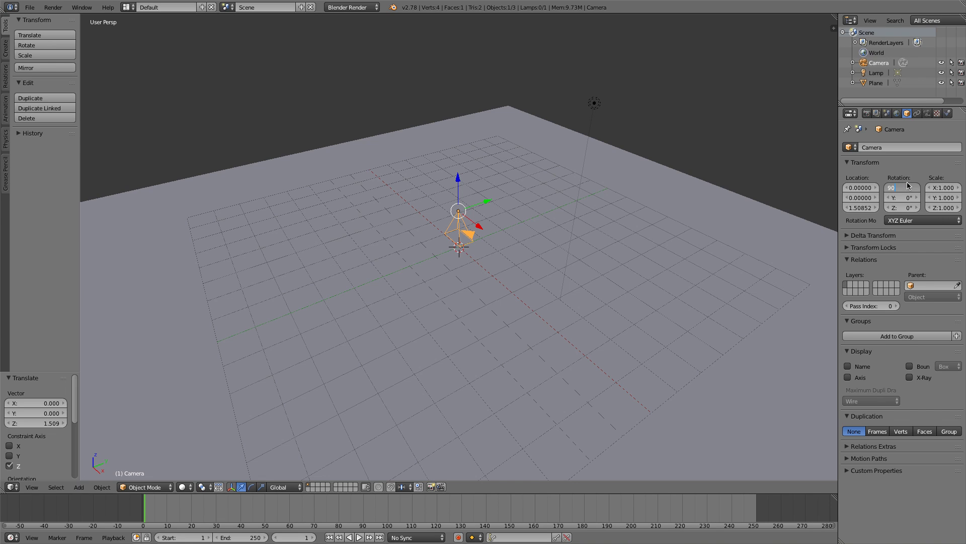
pyautogui.press('Return')
pyautogui.moveTo(488, 201); pyautogui.dragTo(221, 276)
# - Look through the camera and fine-tune its height to about 1.04
pyautogui.click(31, 487)
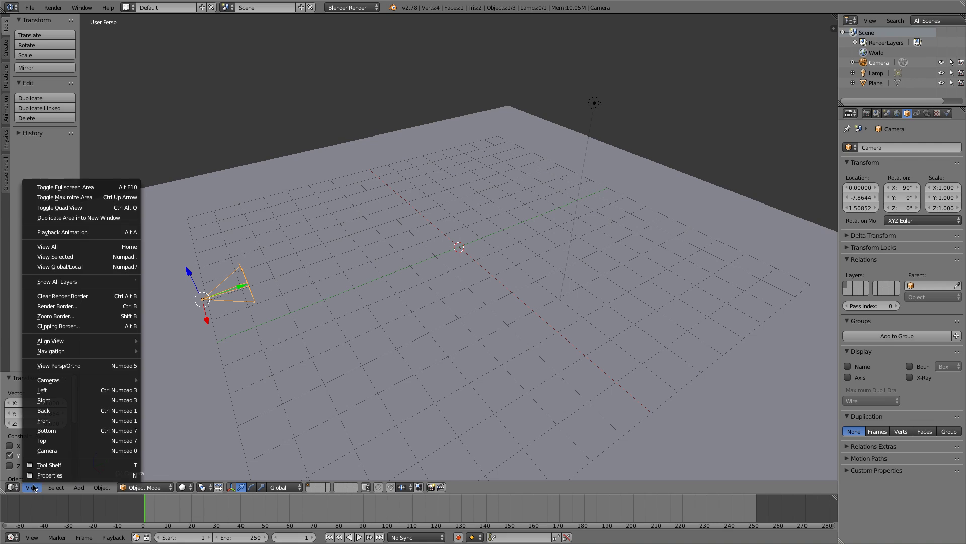
pyautogui.click(45, 451)
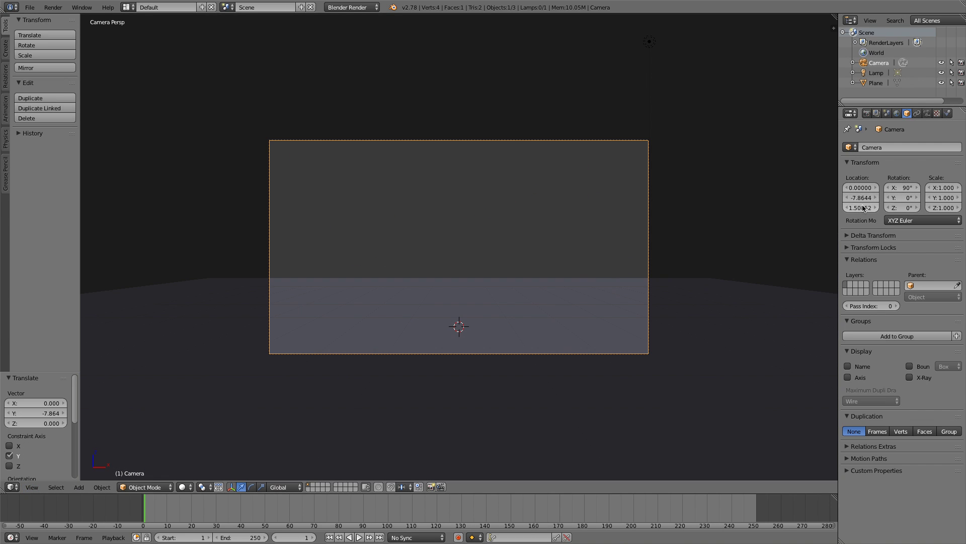
pyautogui.moveTo(862, 207)
pyautogui.mouseDown()
pyautogui.moveTo(846, 207)
pyautogui.moveTo(858, 207)
pyautogui.mouseUp()
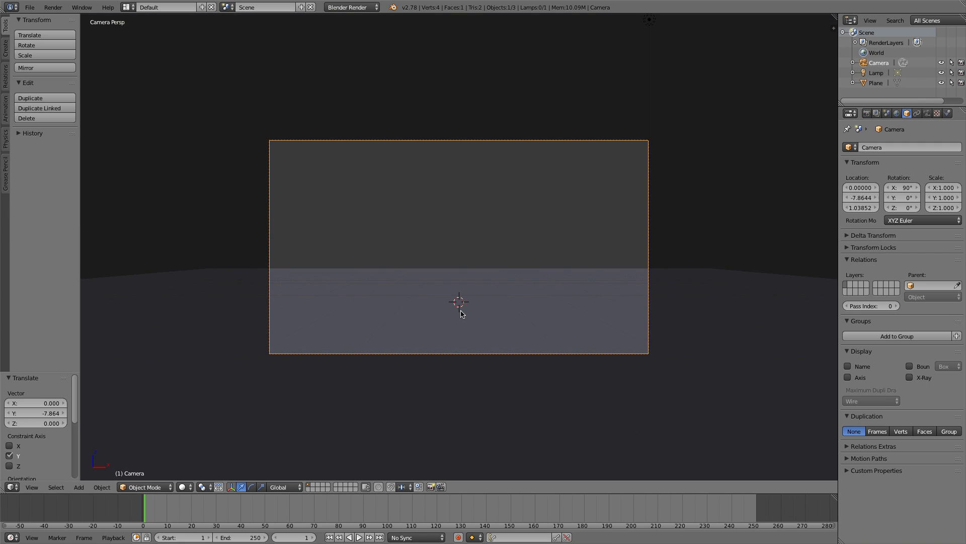
pyautogui.moveTo(457, 308); pyautogui.dragTo(476, 351, button='middle')
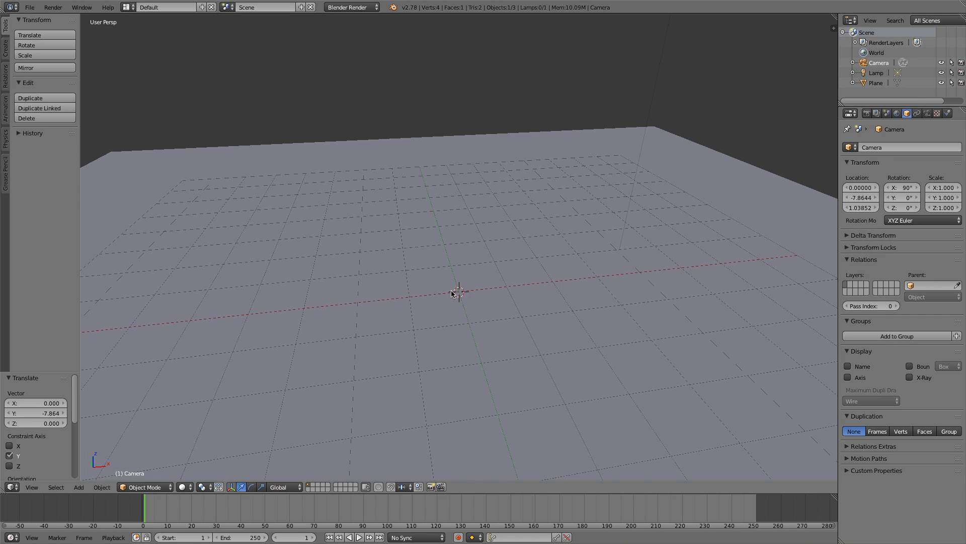
# - Add a text object and change its text to 'SHINY FILMS'
pyautogui.hotkey('shift', 'a')
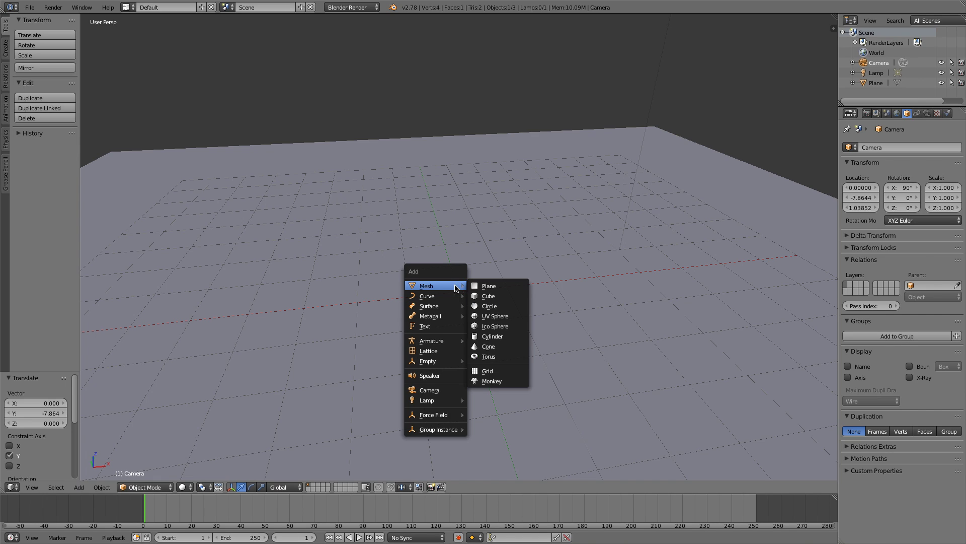
pyautogui.click(450, 326)
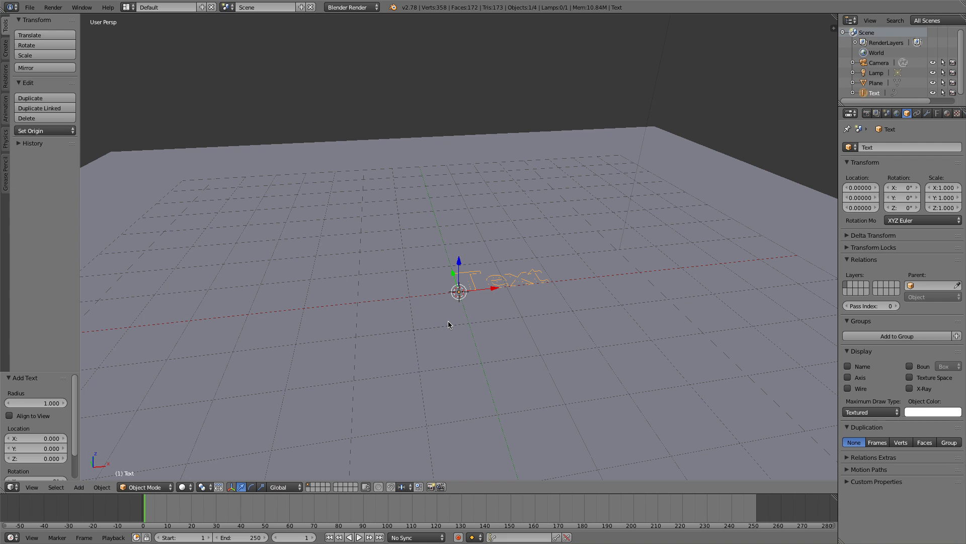
pyautogui.moveTo(449, 322); pyautogui.dragTo(461, 328, button='middle')
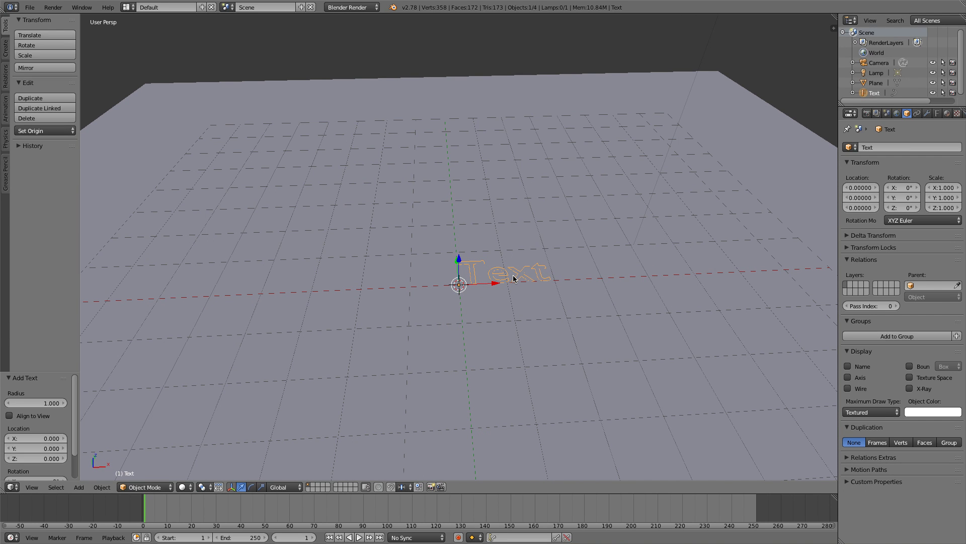
pyautogui.press('Tab')
pyautogui.press('BackSpace')
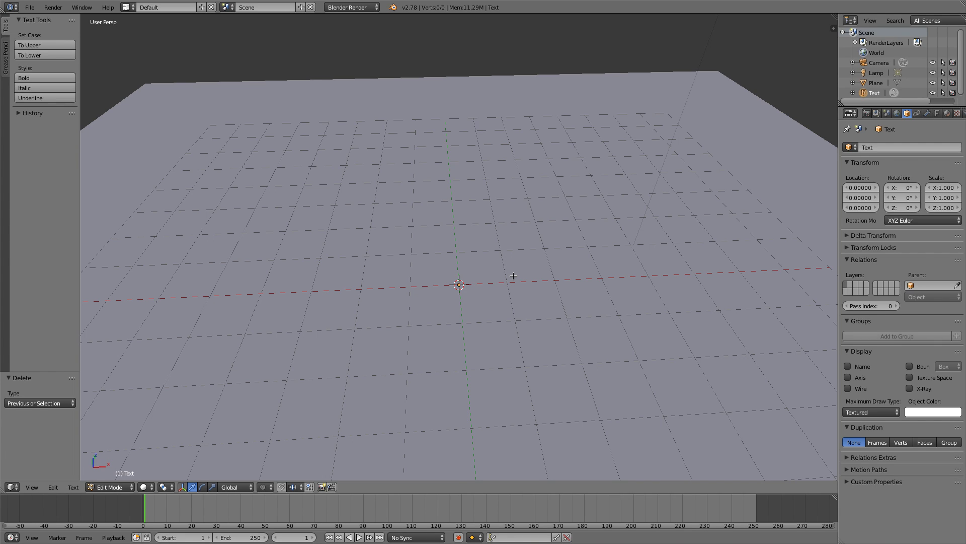
pyautogui.write('H')
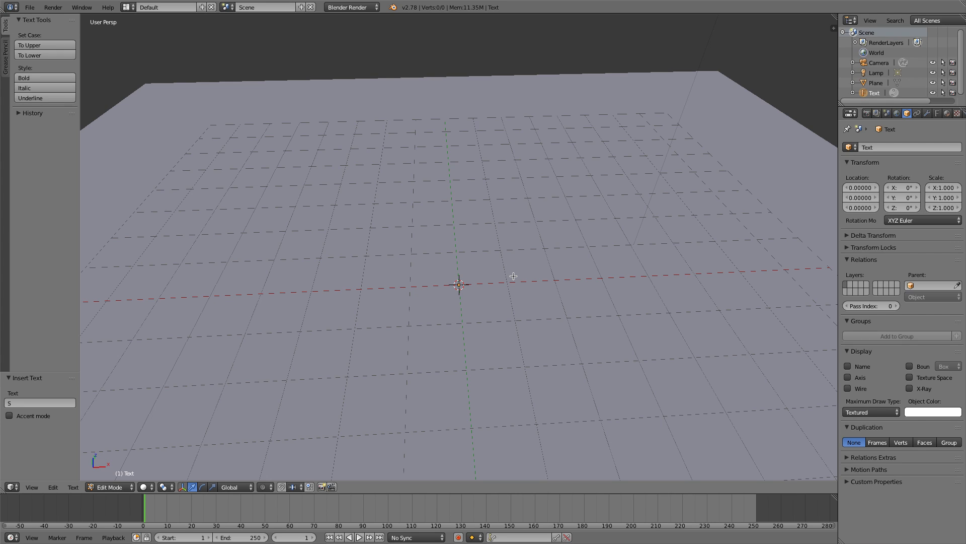
pyautogui.press('Tab')
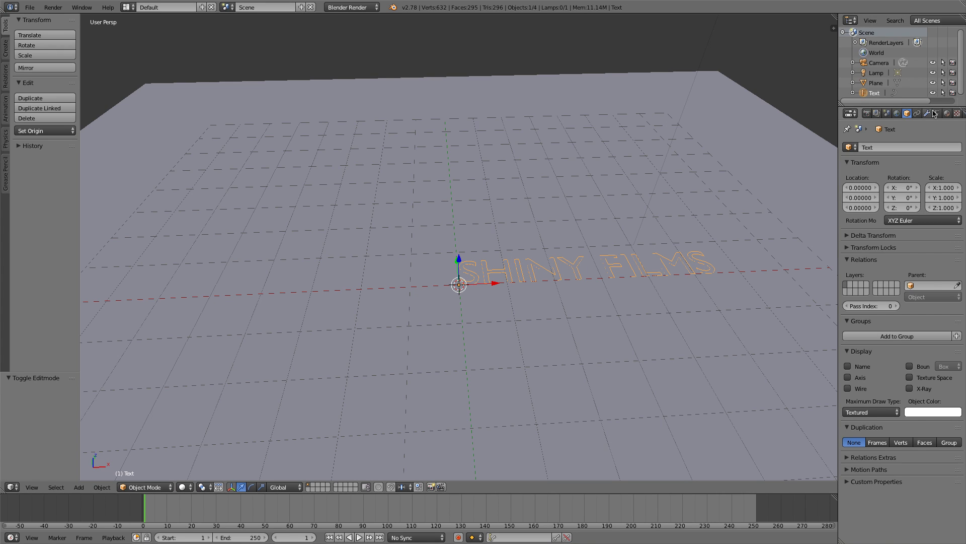
# - Rotate the text 90° on X so it stands upright
pyautogui.click(904, 189)
pyautogui.write('90')
pyautogui.press('Return')
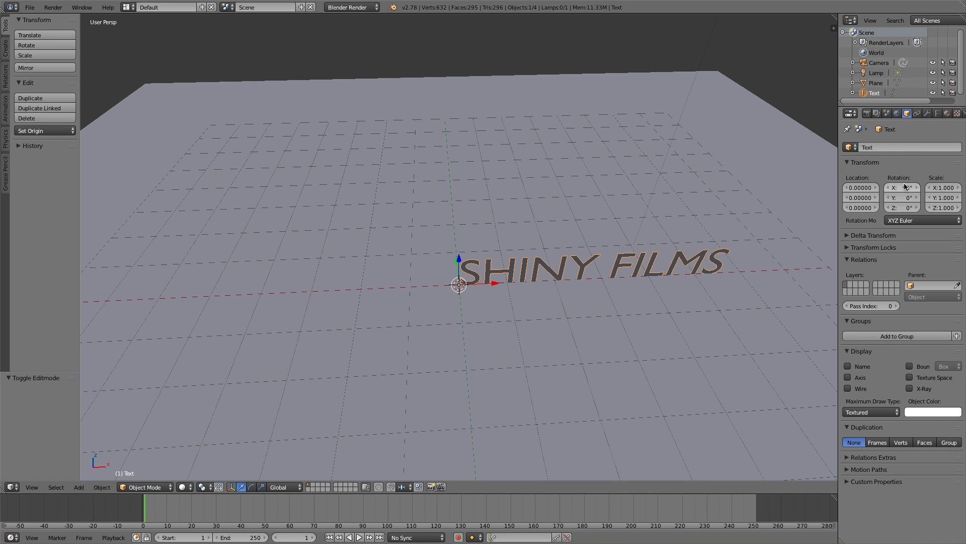
pyautogui.moveTo(629, 274); pyautogui.dragTo(692, 230, button='middle')
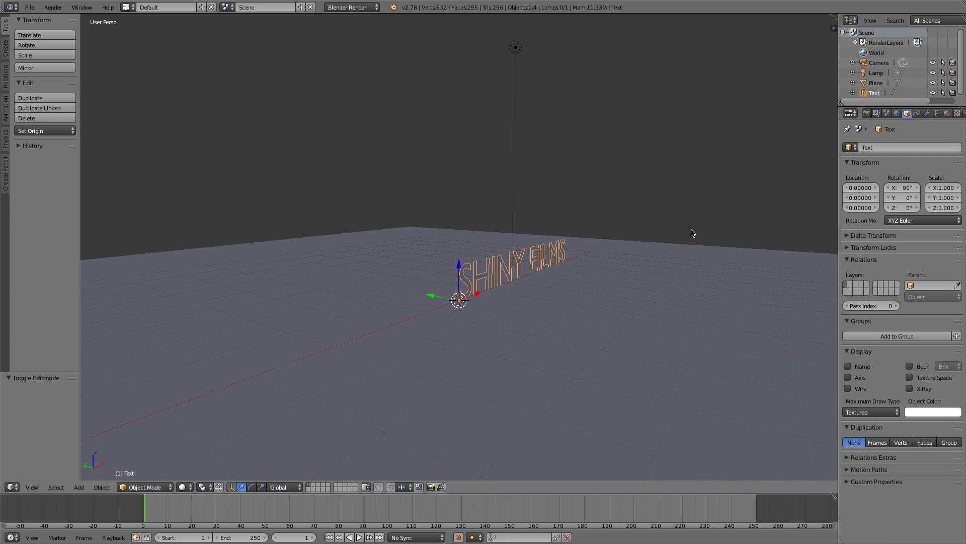
# - Extrude the text to 0.372 and set its horizontal alignment to Center
pyautogui.click(937, 114)
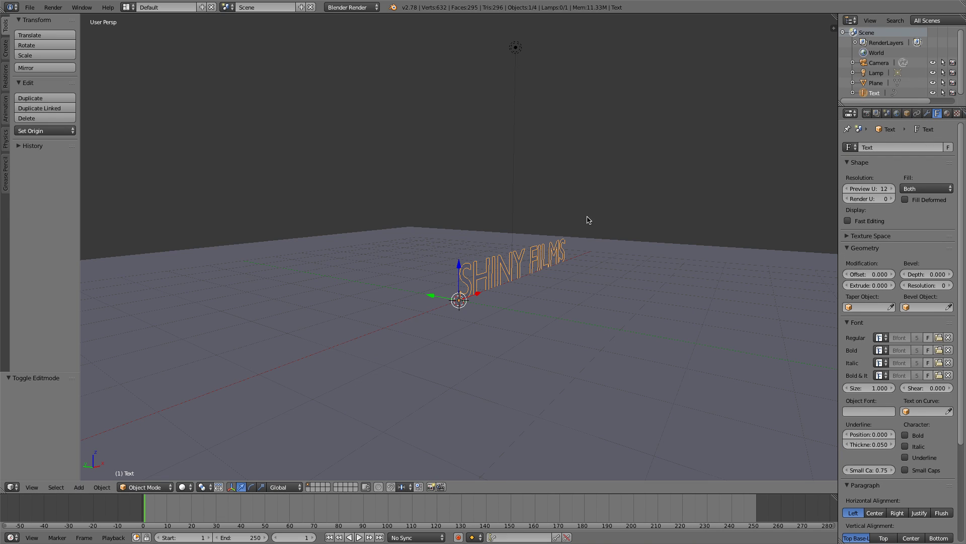
pyautogui.moveTo(589, 218); pyautogui.dragTo(557, 218, button='middle')
pyautogui.scroll(-2, 875, 295)
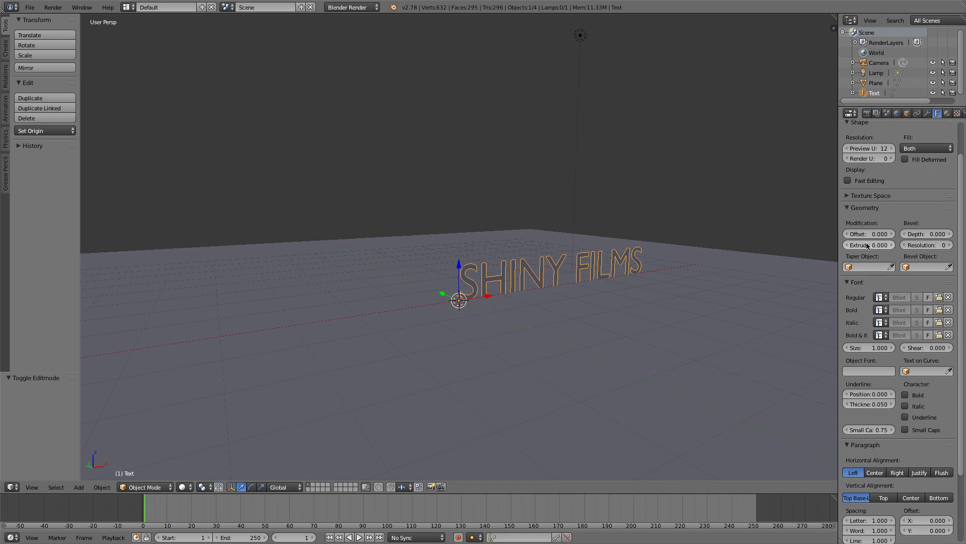
pyautogui.moveTo(869, 245); pyautogui.dragTo(893, 245)
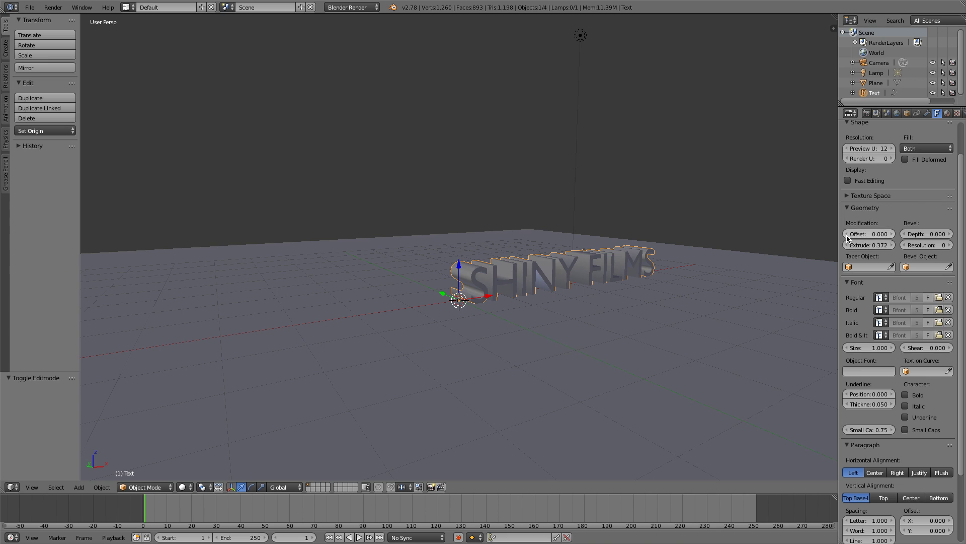
pyautogui.scroll(-2, 884, 316)
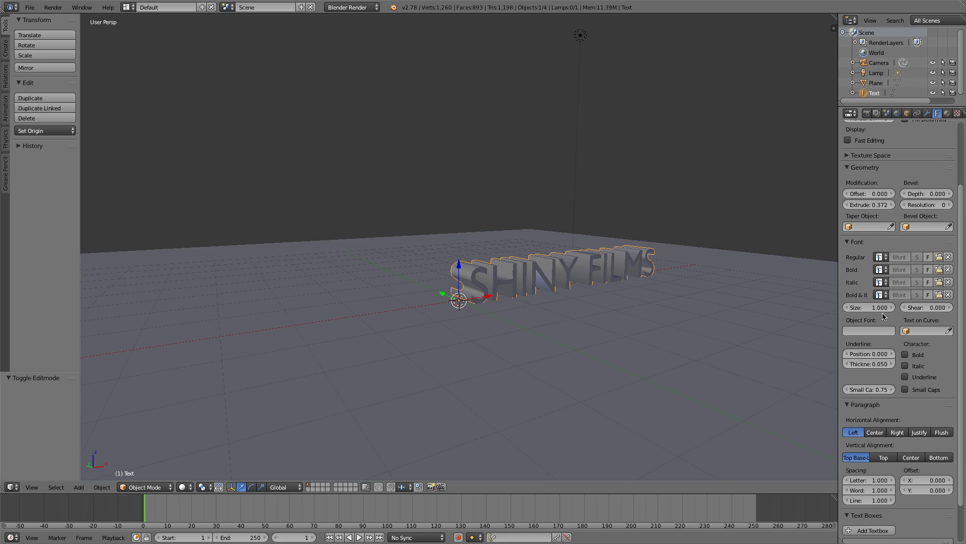
pyautogui.click(875, 432)
pyautogui.moveTo(718, 406); pyautogui.dragTo(664, 406, button='middle')
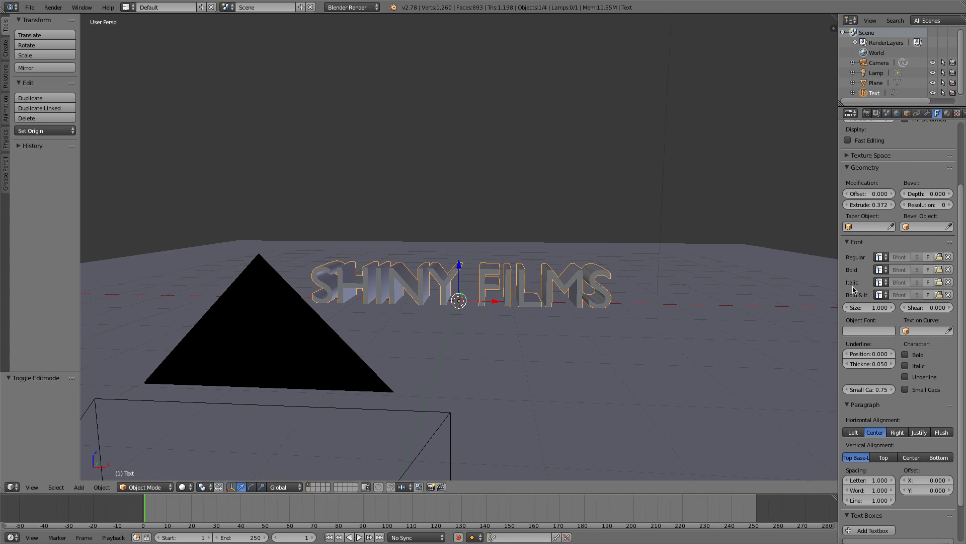
# - Load a Futura font file for the text
pyautogui.click(938, 259)
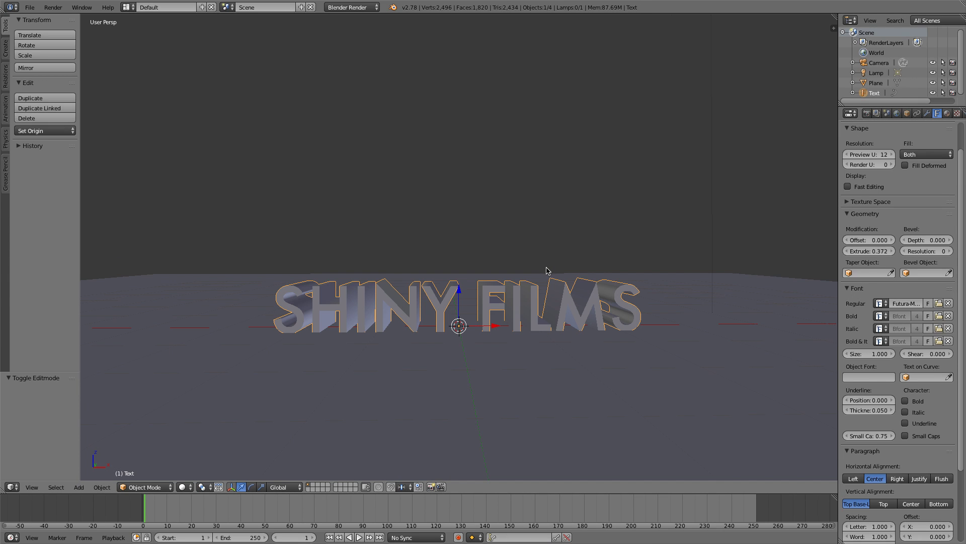
pyautogui.moveTo(547, 270); pyautogui.dragTo(507, 305, button='middle')
pyautogui.scroll(1, 507, 305)
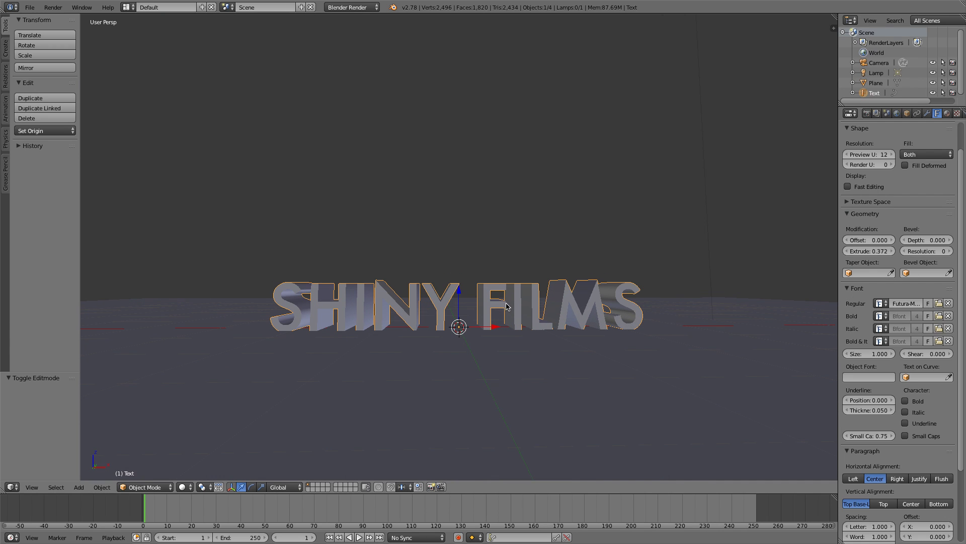
pyautogui.moveTo(412, 332)
pyautogui.mouseDown(button='middle')
pyautogui.moveTo(416, 345)
pyautogui.moveTo(455, 356)
pyautogui.moveTo(535, 337)
pyautogui.moveTo(402, 330)
pyautogui.moveTo(417, 350)
pyautogui.mouseUp(button='middle')
pyautogui.scroll(-3, 402, 331)
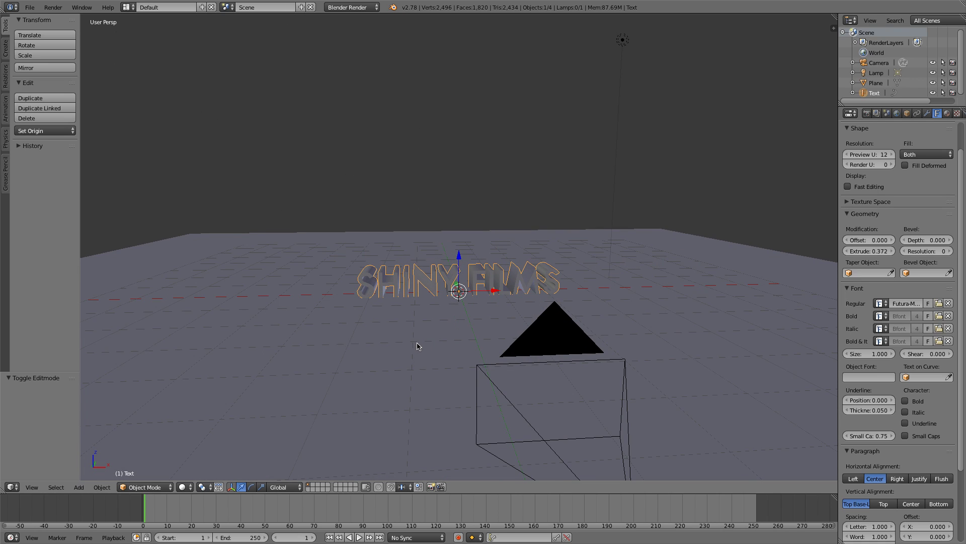
# - Switch to the camera view and lower the camera along Z
pyautogui.click(32, 487)
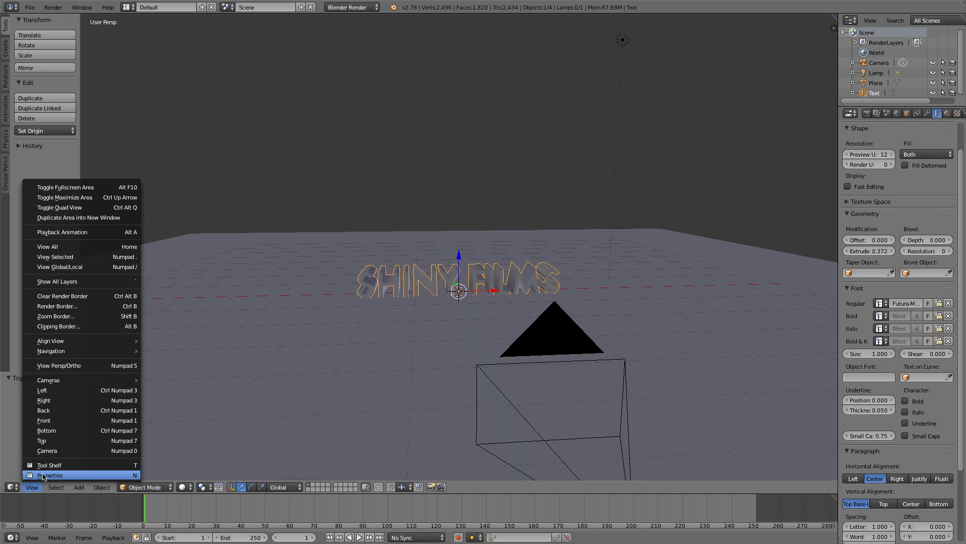
pyautogui.click(60, 451)
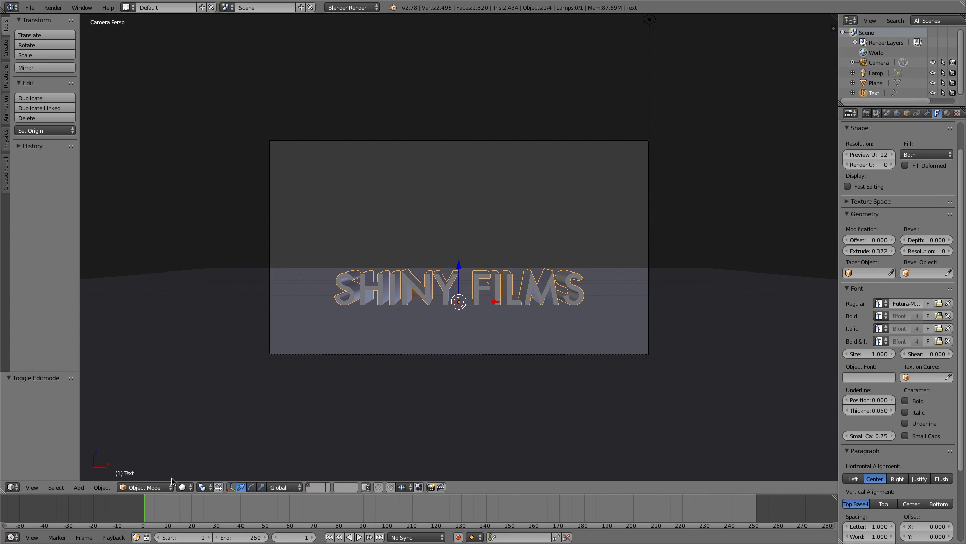
pyautogui.rightClick(380, 356)
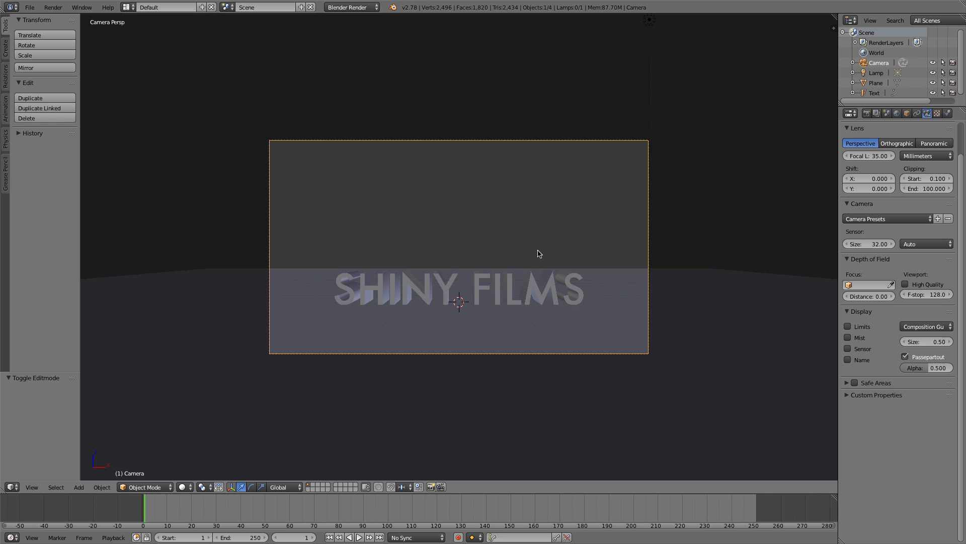
pyautogui.press('g')
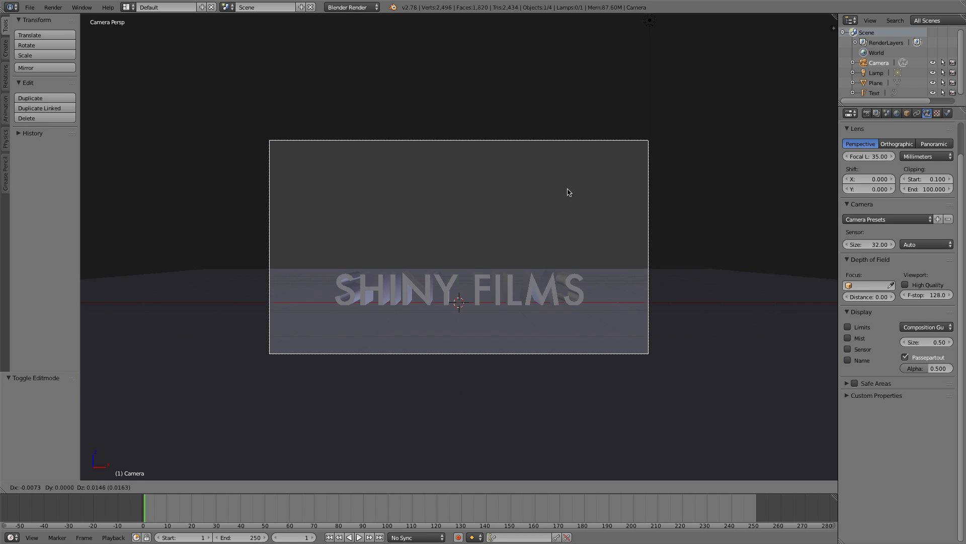
pyautogui.press('z')
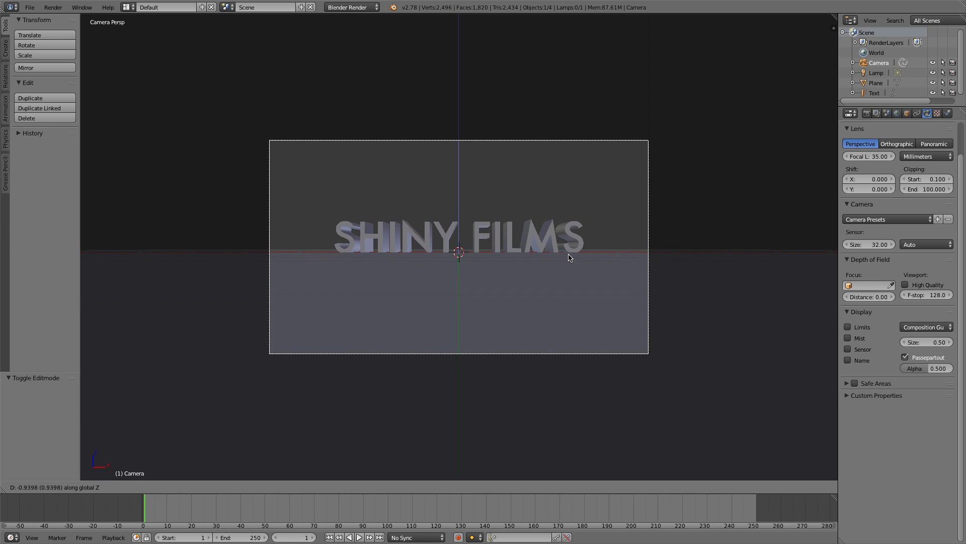
pyautogui.click(571, 250)
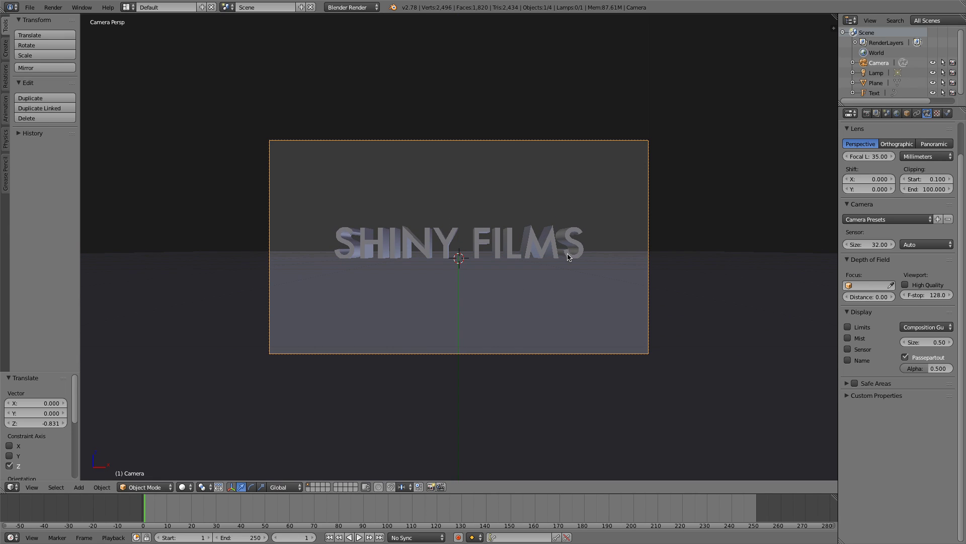
# - Move the camera 1.325 forward on Y, then raise it slightly on Z
pyautogui.press('g')
pyautogui.press('y')
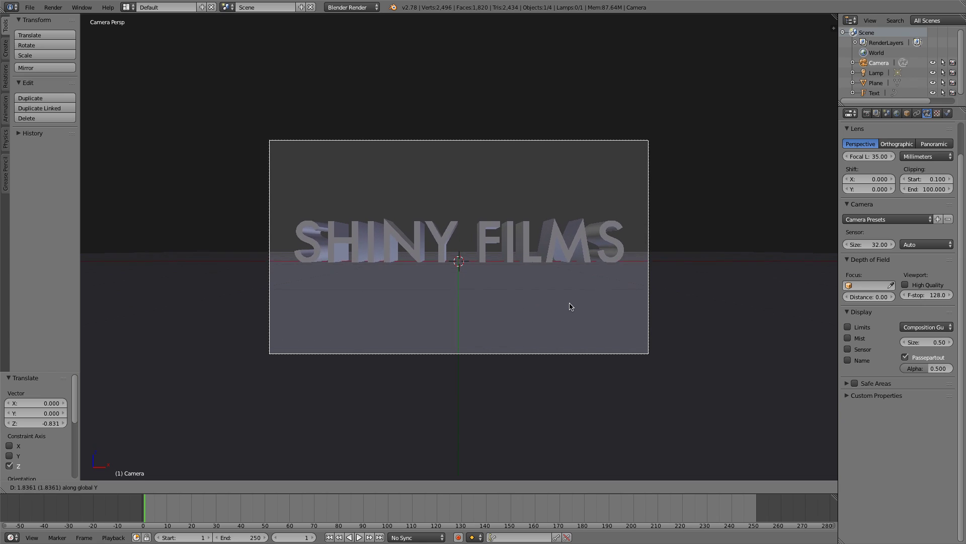
pyautogui.click(572, 297)
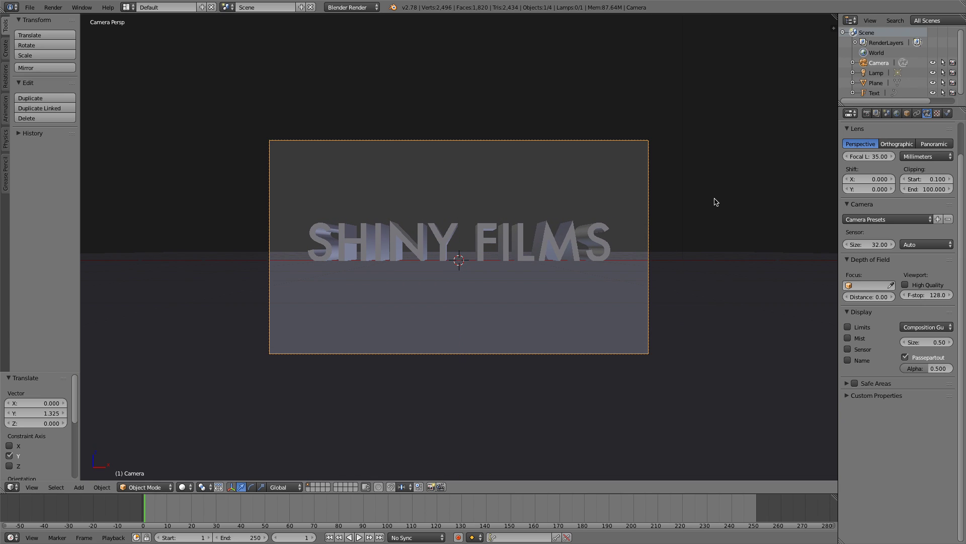
pyautogui.press('g')
pyautogui.press('z')
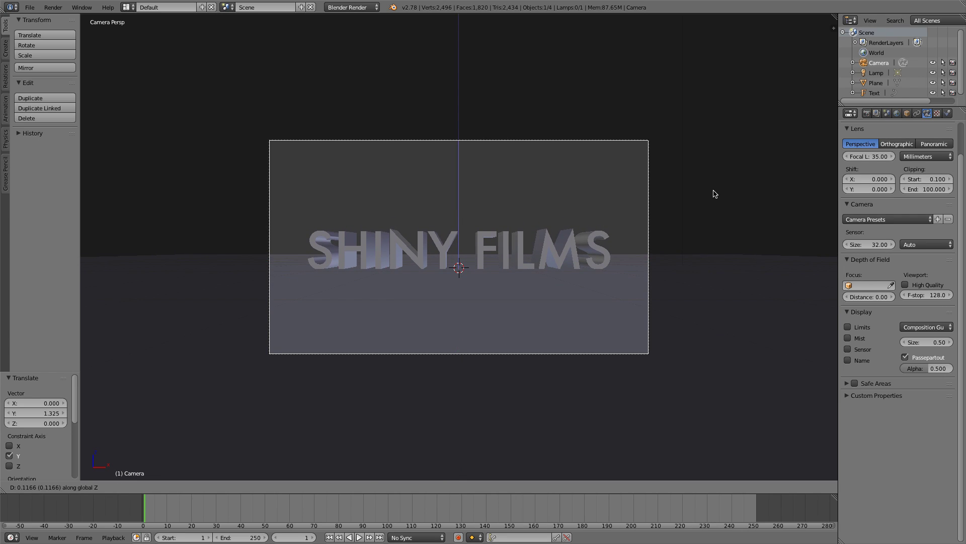
pyautogui.click(715, 194)
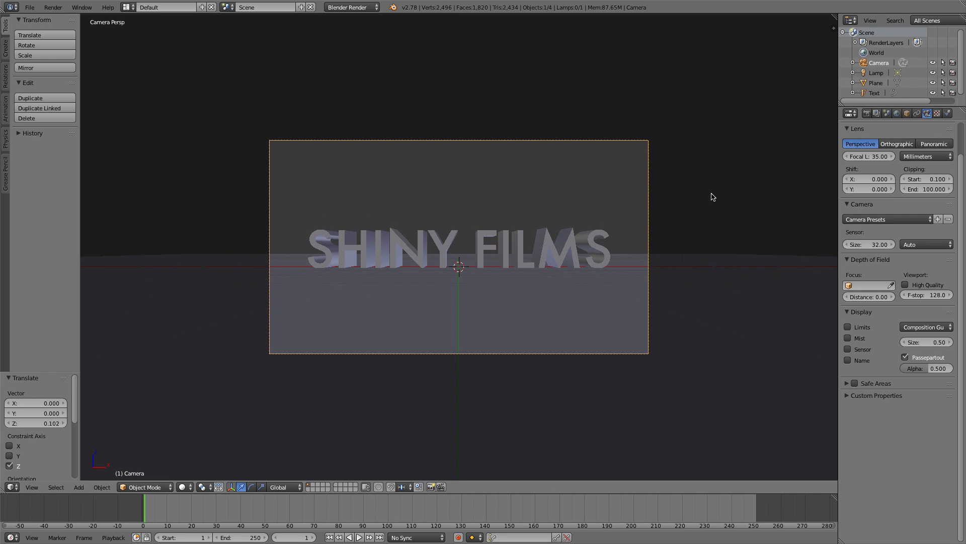
# - Switch the viewport to Rendered shading and zoom into the camera frame
pyautogui.click(182, 487)
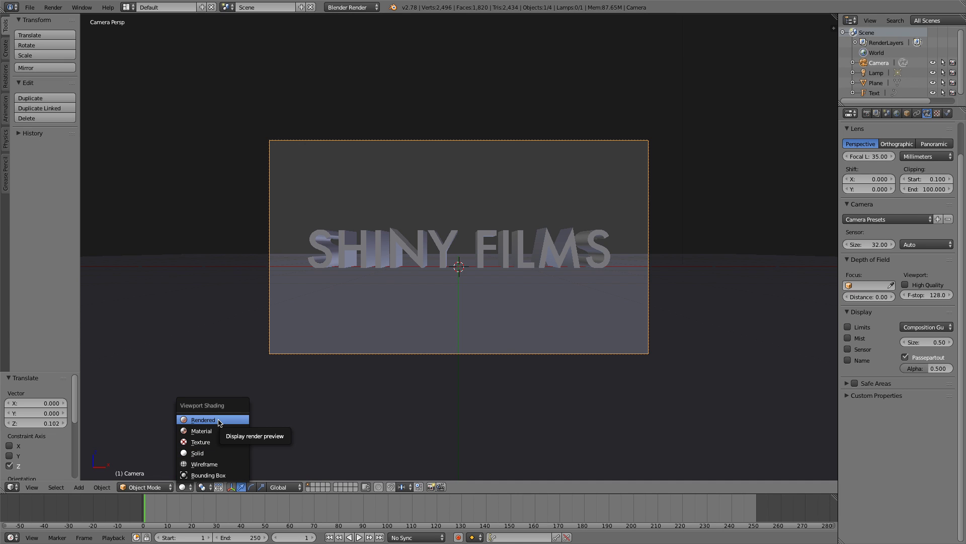
pyautogui.click(219, 420)
pyautogui.scroll(1, 444, 292)
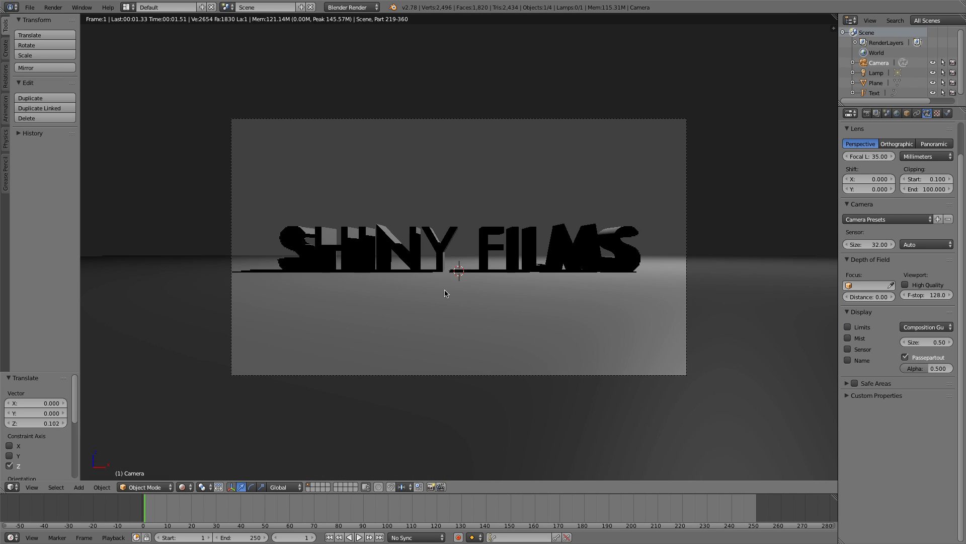
pyautogui.scroll(2, 444, 292)
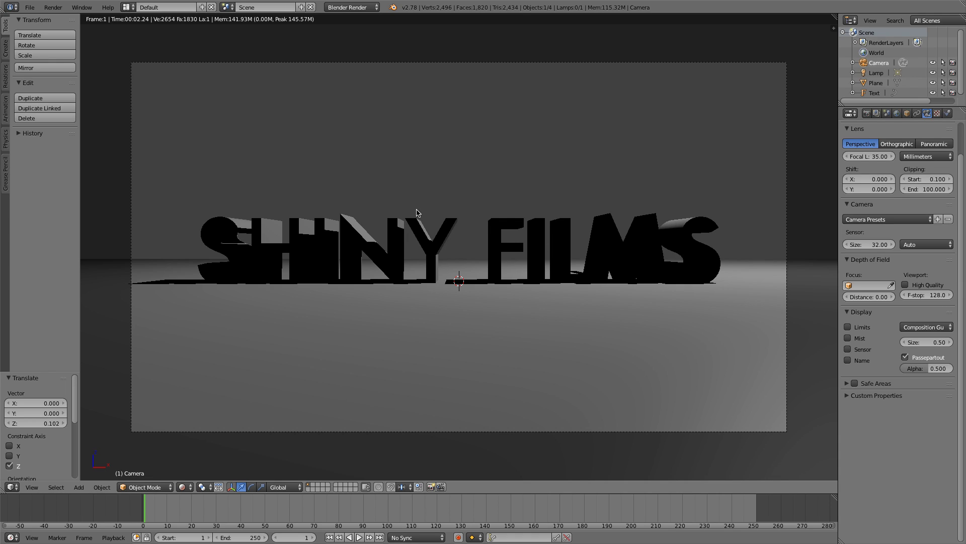
# - Set the render engine to Cycles, let the preview finish, then choose Texture shading
pyautogui.click(368, 8)
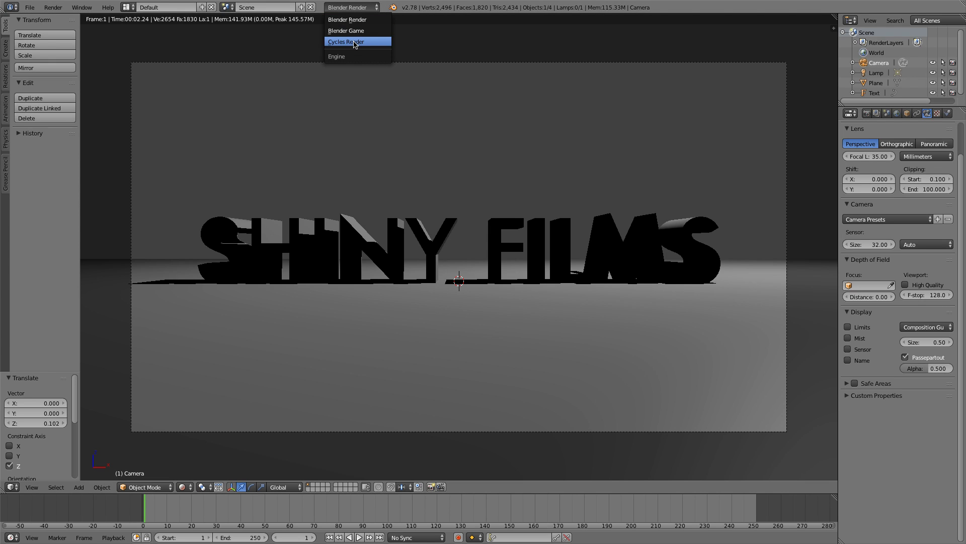
pyautogui.click(355, 42)
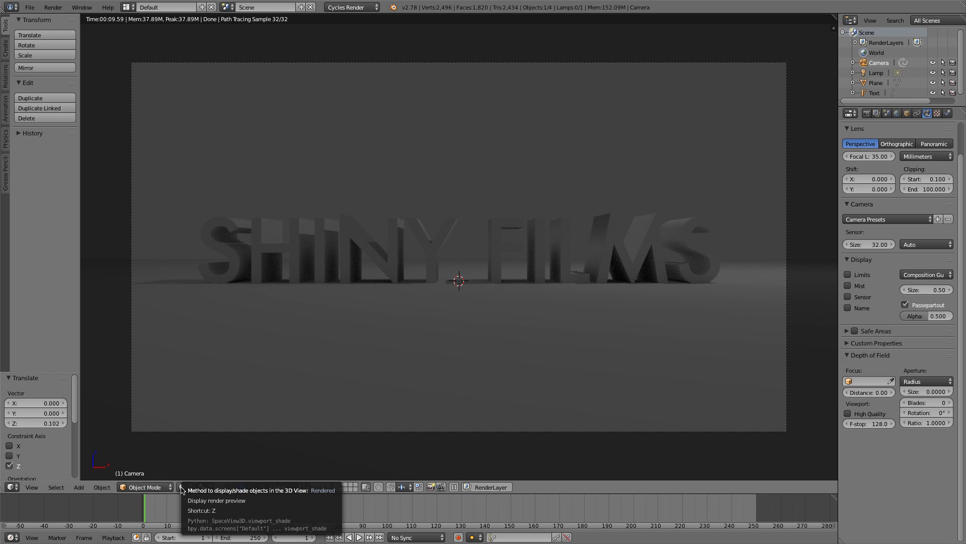
pyautogui.click(183, 490)
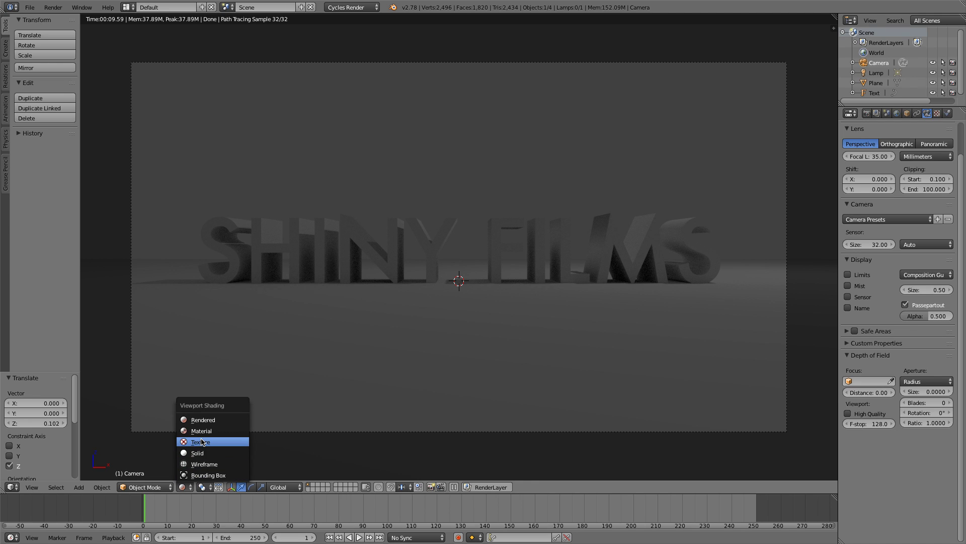
pyautogui.click(202, 441)
# - Return to Solid shading and delete the default lamp
pyautogui.click(183, 489)
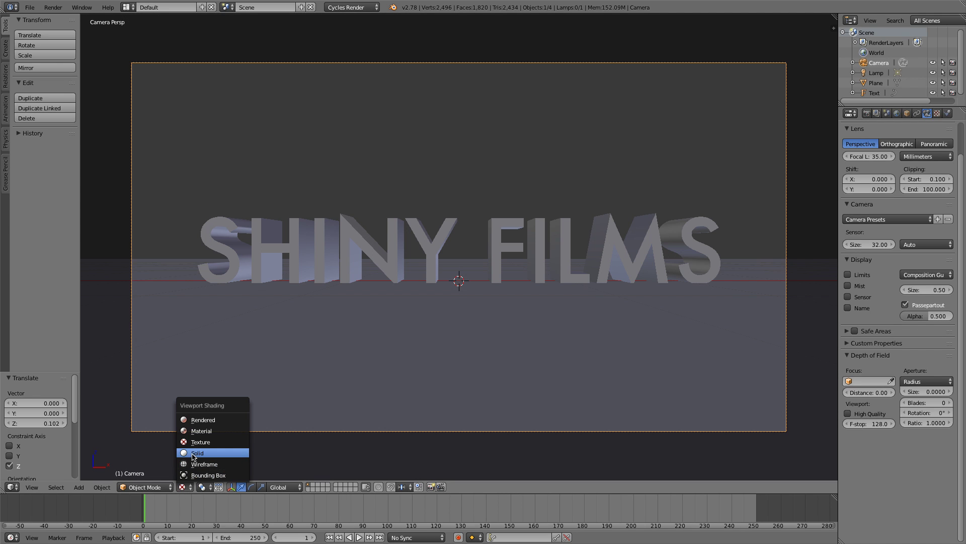
pyautogui.click(203, 449)
pyautogui.moveTo(561, 253); pyautogui.dragTo(591, 285, button='middle')
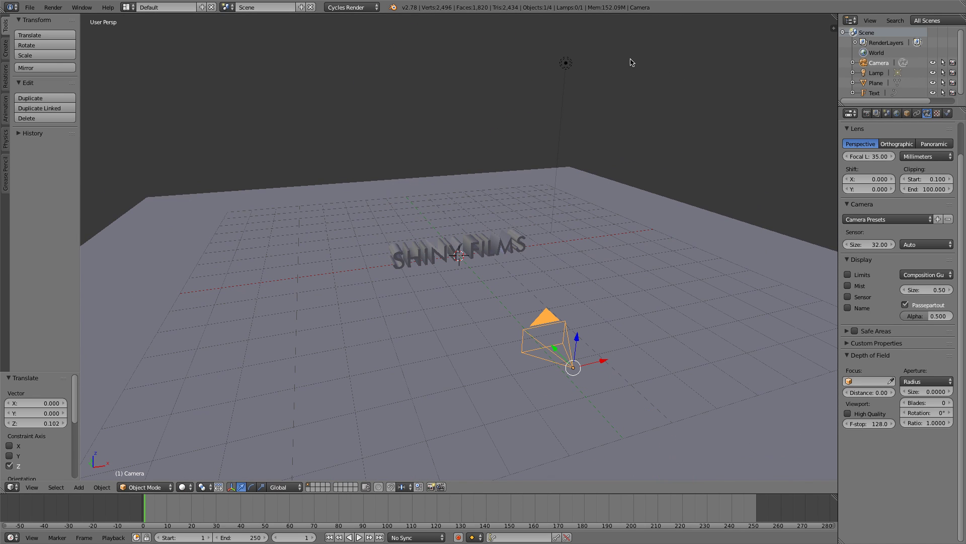
pyautogui.rightClick(568, 65)
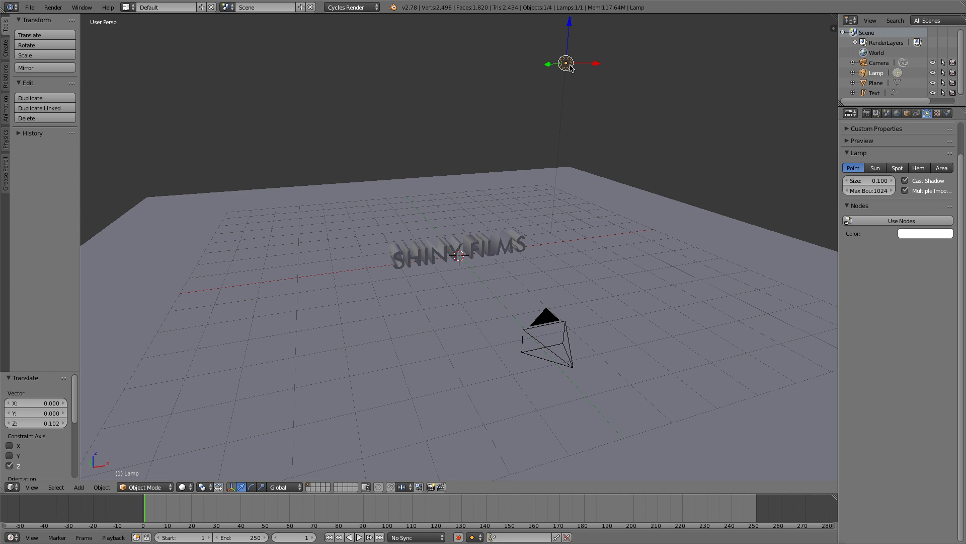
pyautogui.press('x')
pyautogui.click(558, 66)
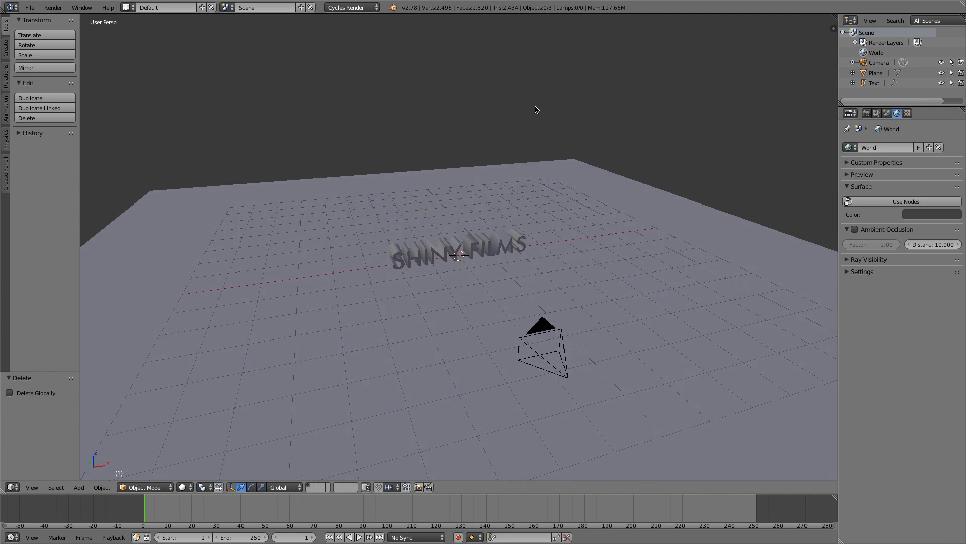
pyautogui.moveTo(536, 110); pyautogui.dragTo(546, 125, button='middle')
# - Add a Sun lamp and move it −5.353 on Y and 4.743 up
pyautogui.hotkey('shift', 'a')
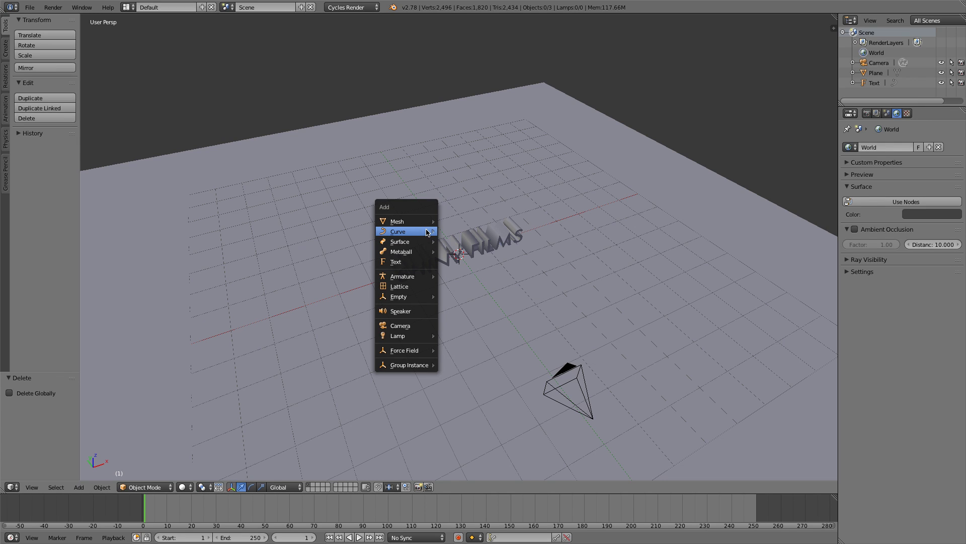
pyautogui.moveTo(422, 340)
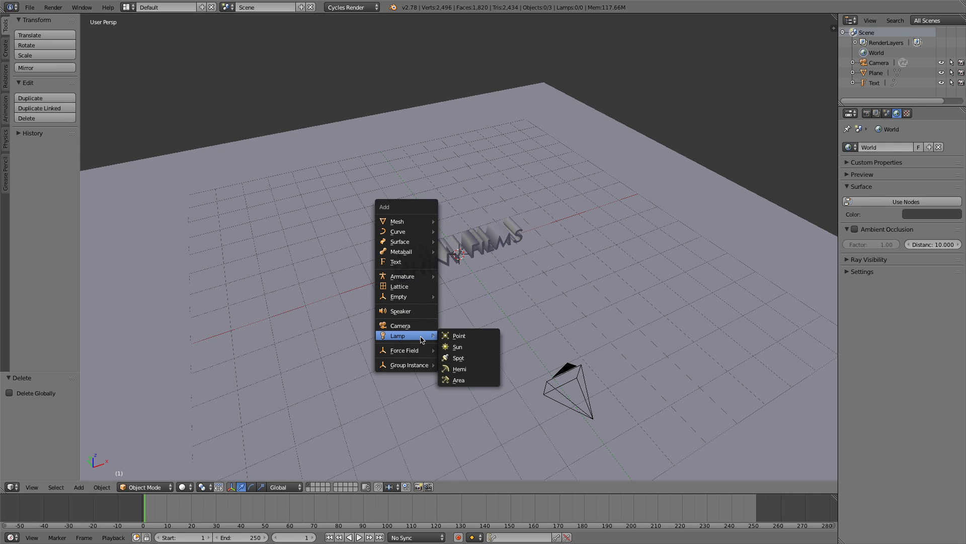
pyautogui.click(462, 348)
pyautogui.moveTo(514, 255); pyautogui.dragTo(555, 243, button='middle')
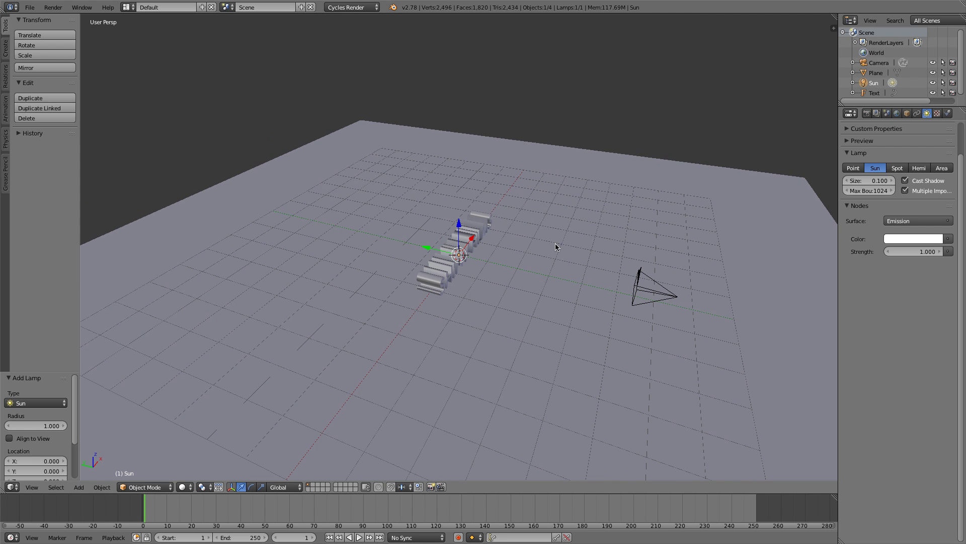
pyautogui.press('g')
pyautogui.press('y')
pyautogui.click(599, 282)
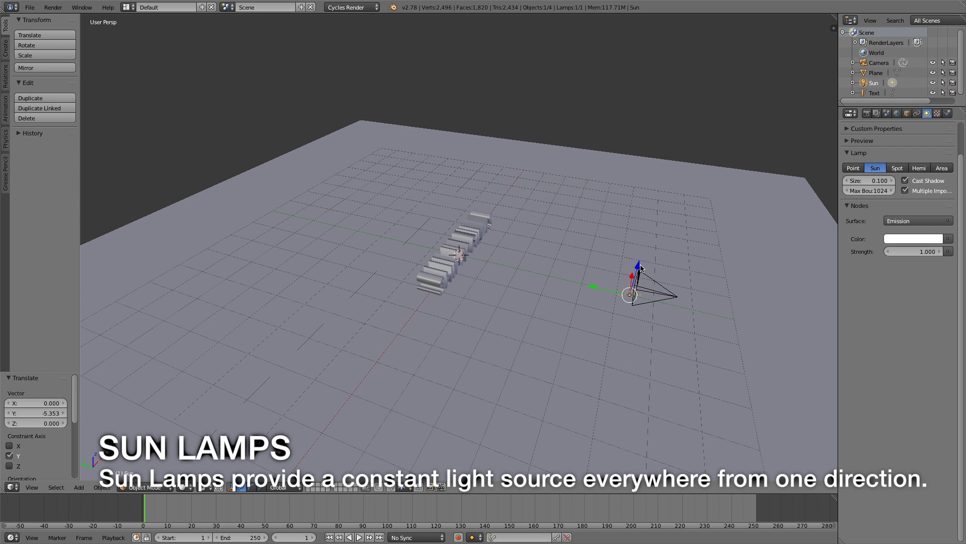
pyautogui.press('g')
pyautogui.press('z')
pyautogui.click(689, 108)
pyautogui.moveTo(690, 108); pyautogui.dragTo(691, 129, button='middle')
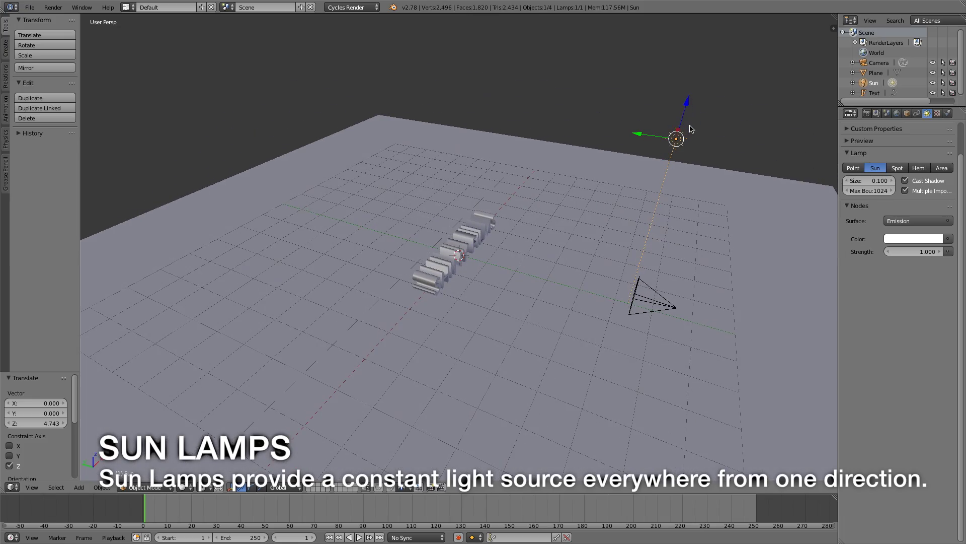
# - Tilt the Sun lamp 50.498° on the X axis toward the text
pyautogui.press('r')
pyautogui.press('x')
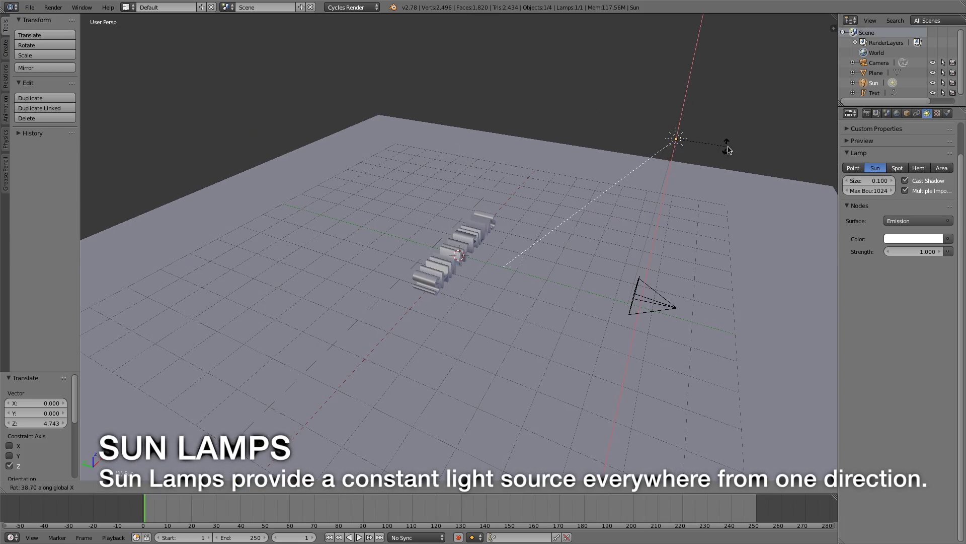
pyautogui.click(740, 165)
pyautogui.moveTo(730, 168); pyautogui.dragTo(648, 160, button='middle')
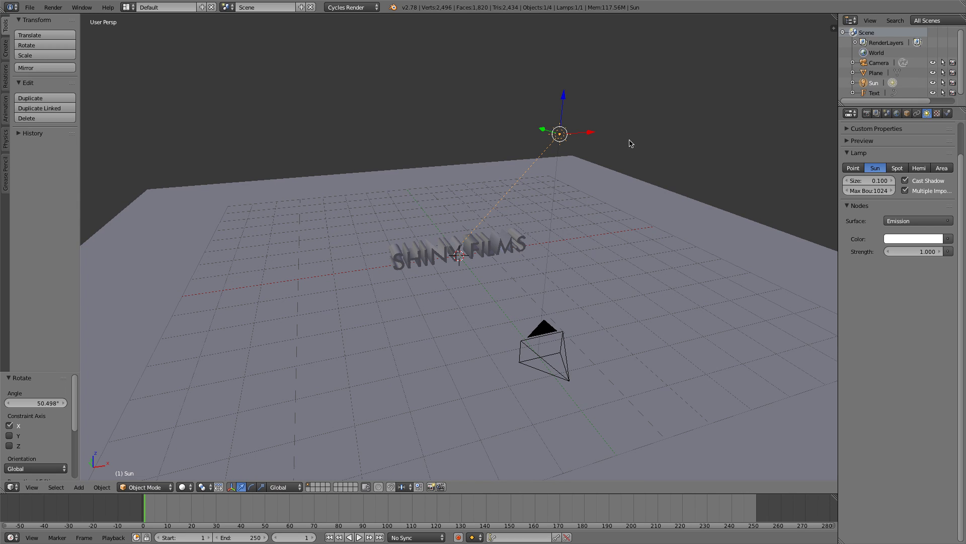
# - Set the Sun lamp colour to deep crimson (RGB 0.220, 0, 0.030) at strength 22
pyautogui.click(895, 237)
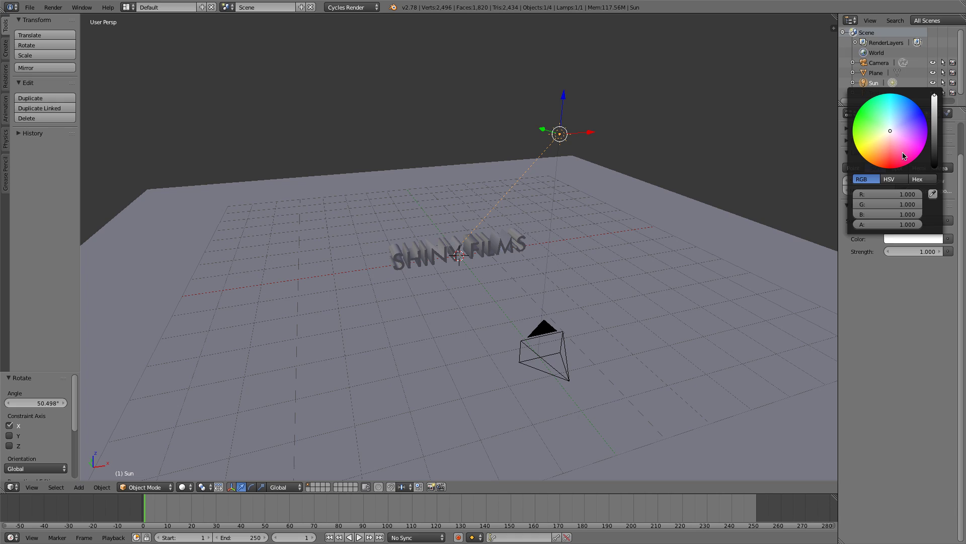
pyautogui.moveTo(905, 160)
pyautogui.mouseDown()
pyautogui.moveTo(893, 167)
pyautogui.moveTo(907, 166)
pyautogui.moveTo(935, 130)
pyautogui.mouseUp()
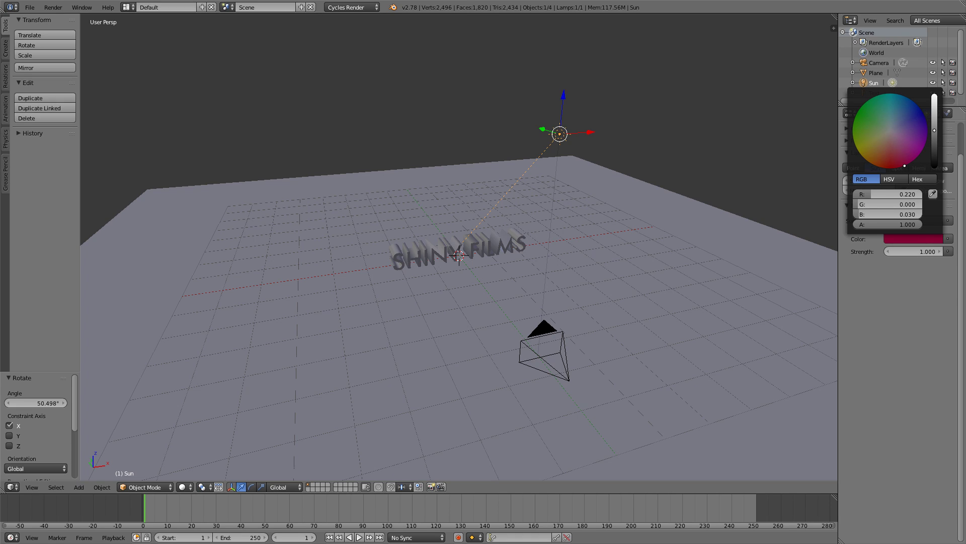
pyautogui.click(906, 251)
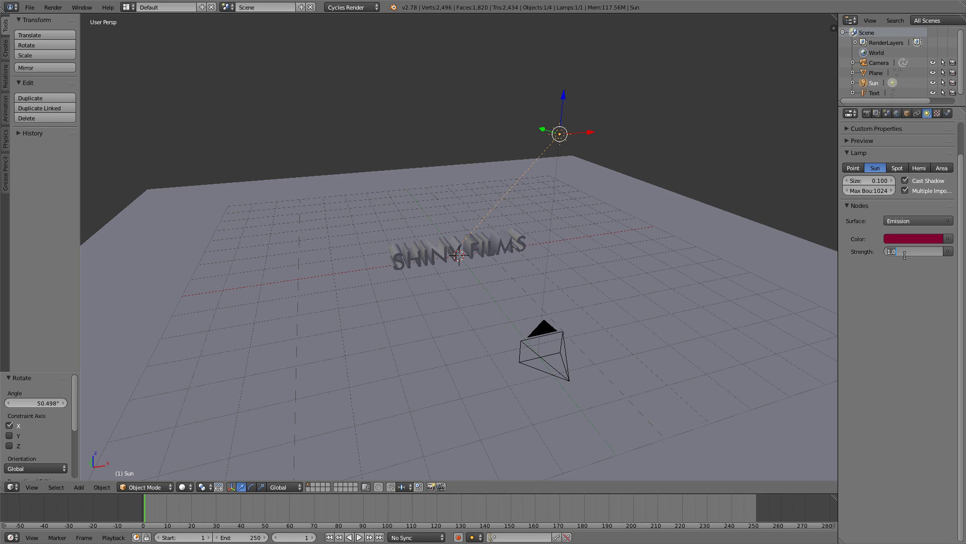
pyautogui.write('22')
pyautogui.press('Return')
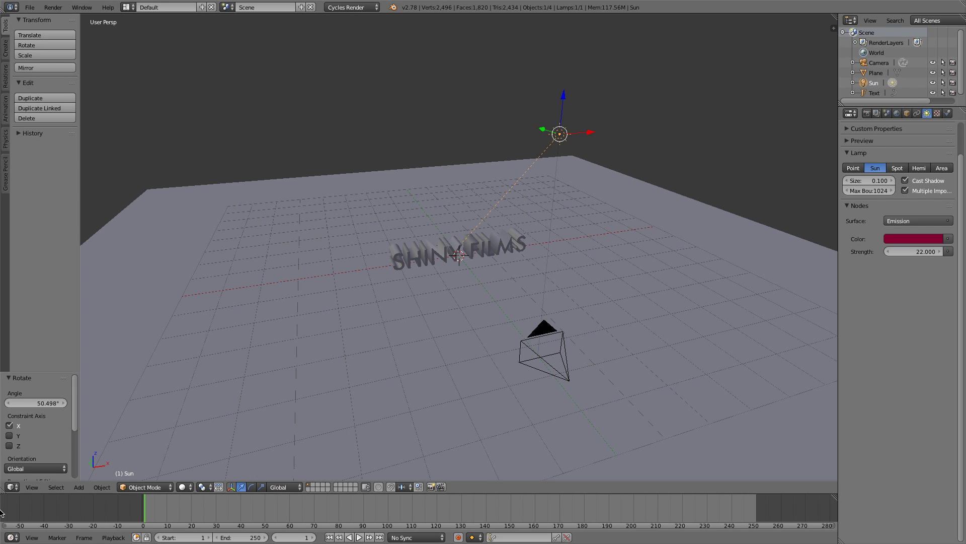
pyautogui.click(32, 487)
pyautogui.click(65, 452)
pyautogui.click(183, 487)
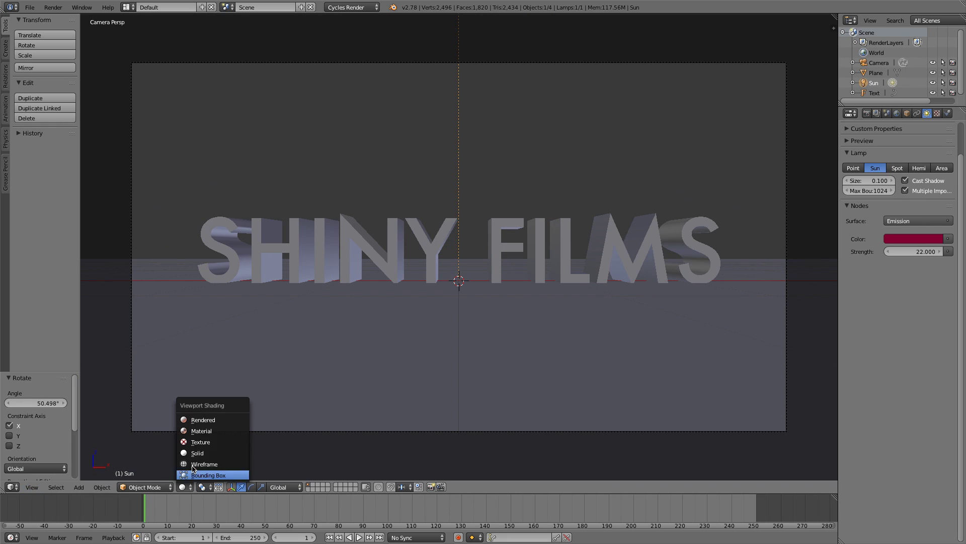
pyautogui.click(205, 420)
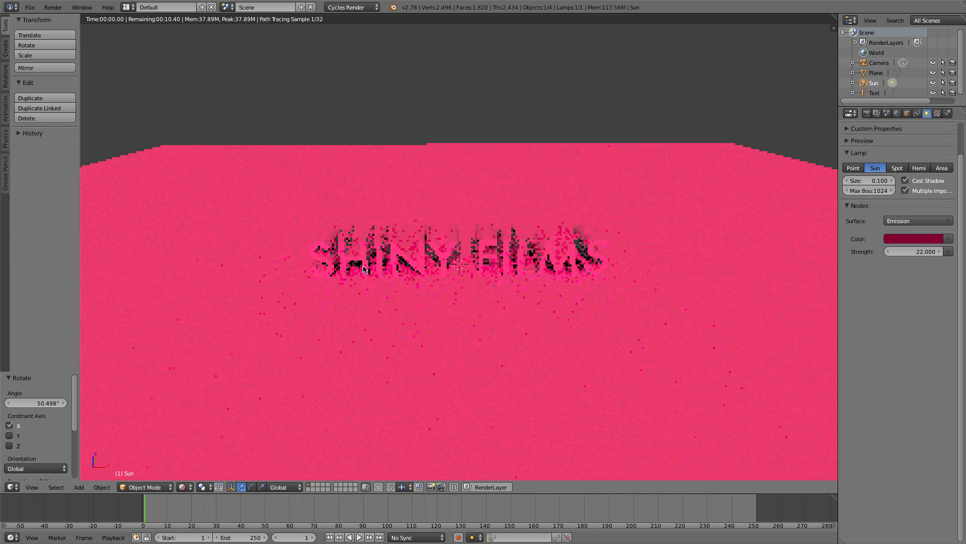
pyautogui.click(184, 488)
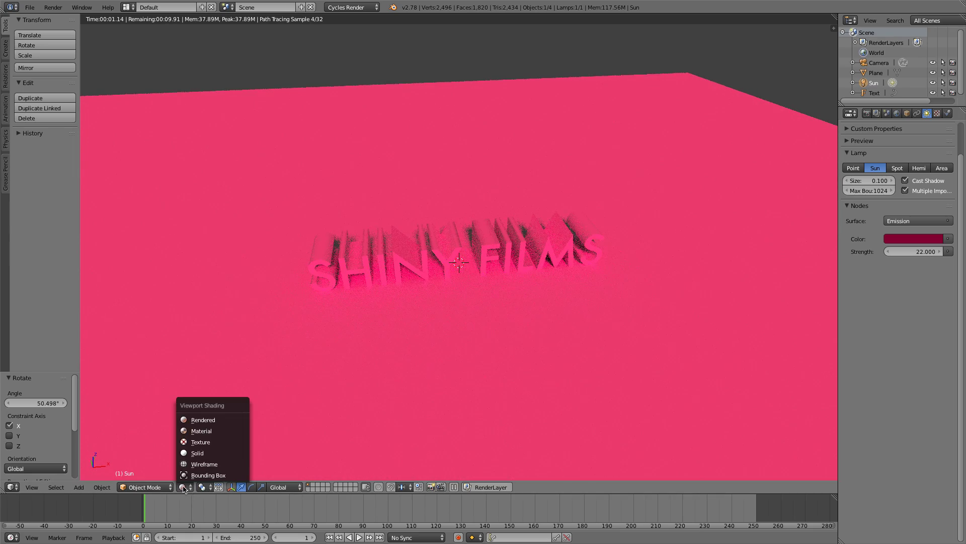
pyautogui.click(197, 452)
pyautogui.moveTo(352, 322); pyautogui.dragTo(451, 287, button='middle')
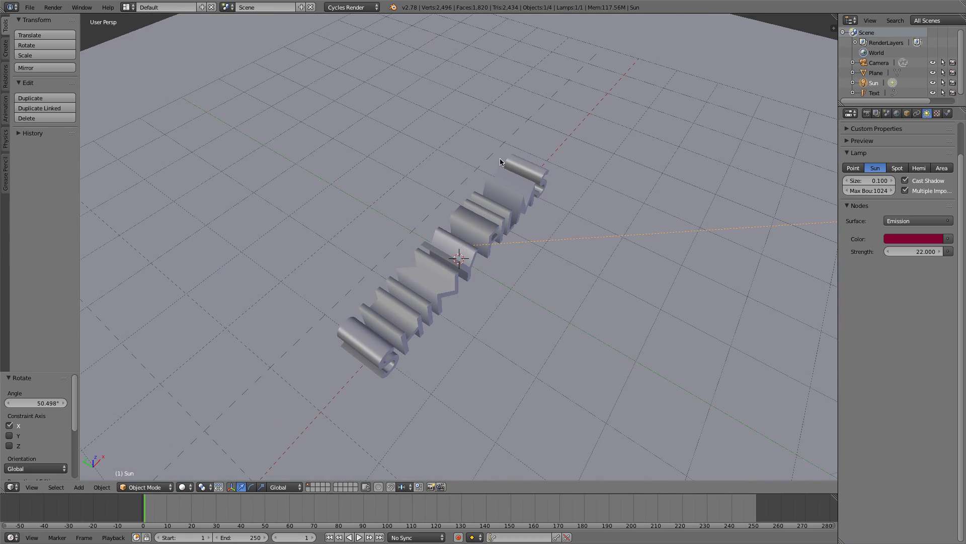
# - Add a cylinder mesh to the scene
pyautogui.hotkey('shift', 'a')
pyautogui.moveTo(498, 48)
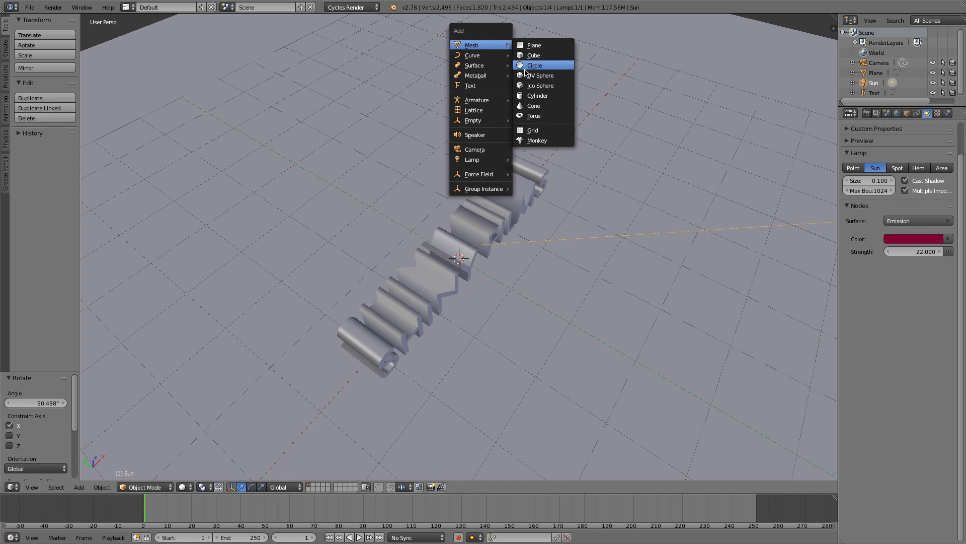
pyautogui.click(521, 96)
pyautogui.moveTo(521, 95); pyautogui.dragTo(466, 104, button='middle')
pyautogui.scroll(-6, 490, 182)
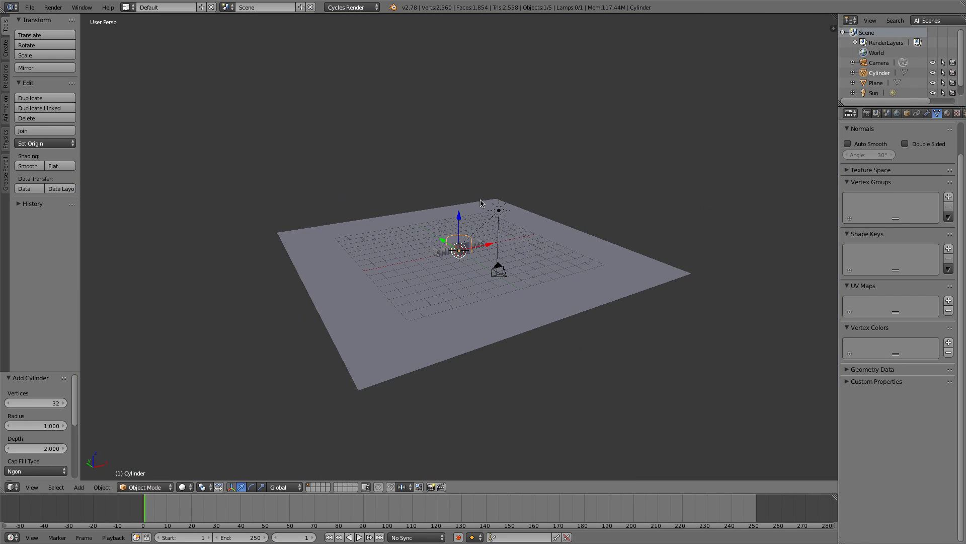
# - Stretch the cylinder vertically and thin it to 0.434 scale into a pole
pyautogui.press('s')
pyautogui.press('z')
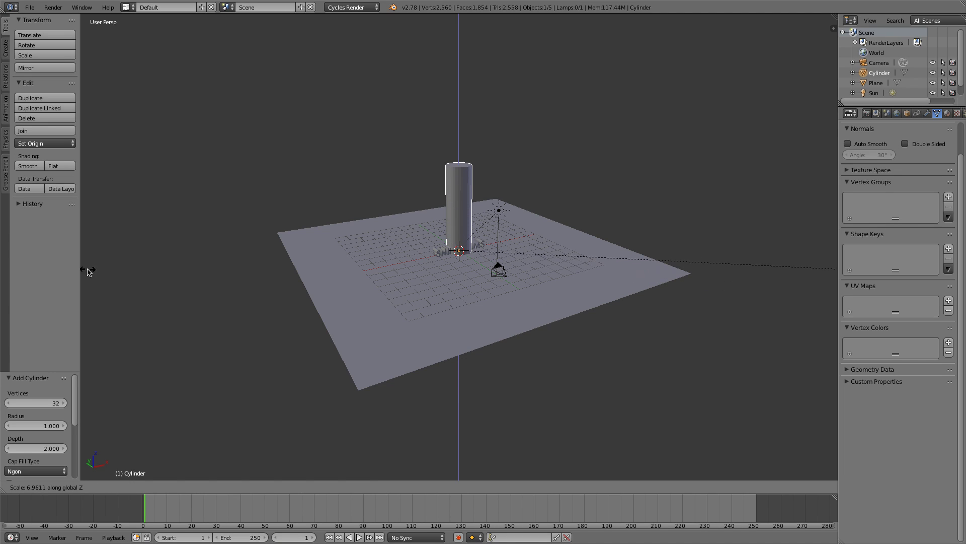
pyautogui.click(816, 302)
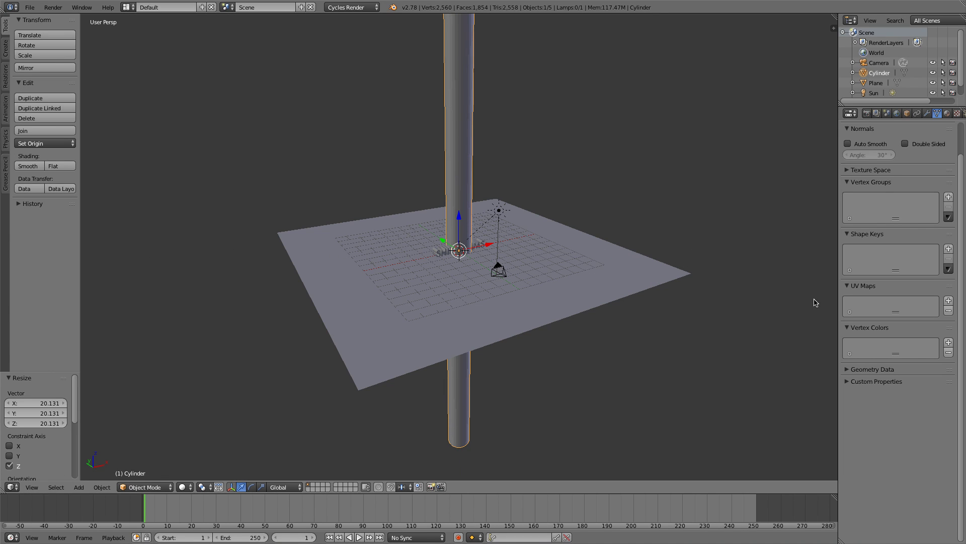
pyautogui.press('s')
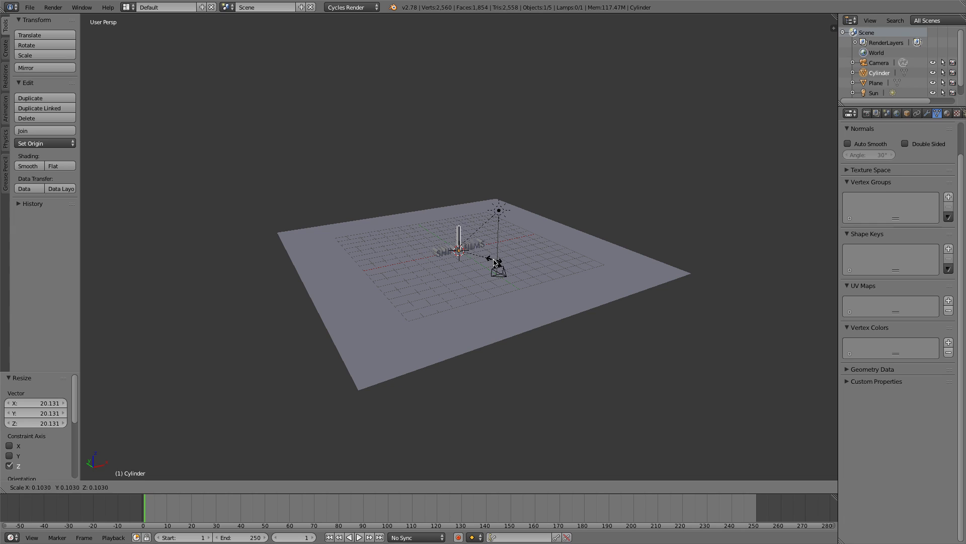
pyautogui.click(480, 258)
pyautogui.scroll(8, 481, 258)
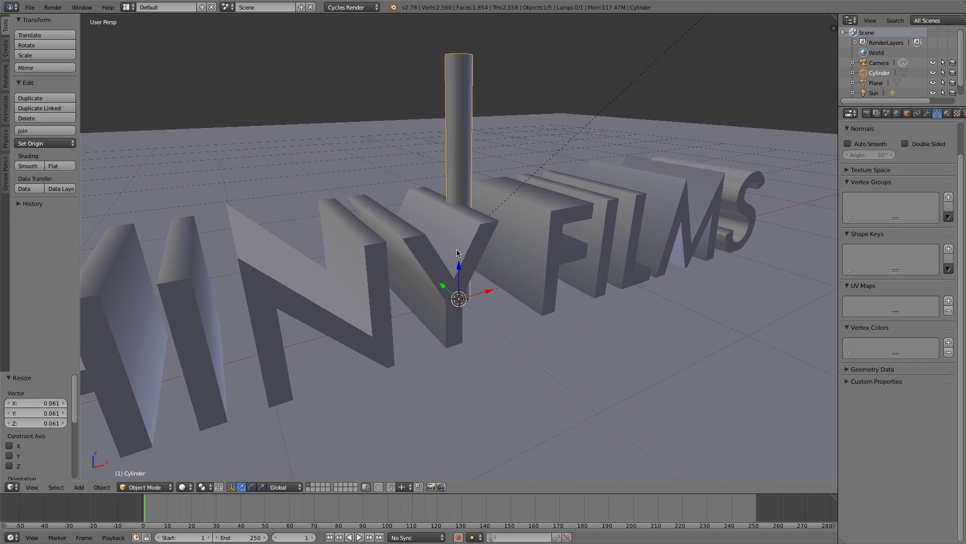
pyautogui.scroll(-2, 458, 254)
pyautogui.press('s')
pyautogui.press('z')
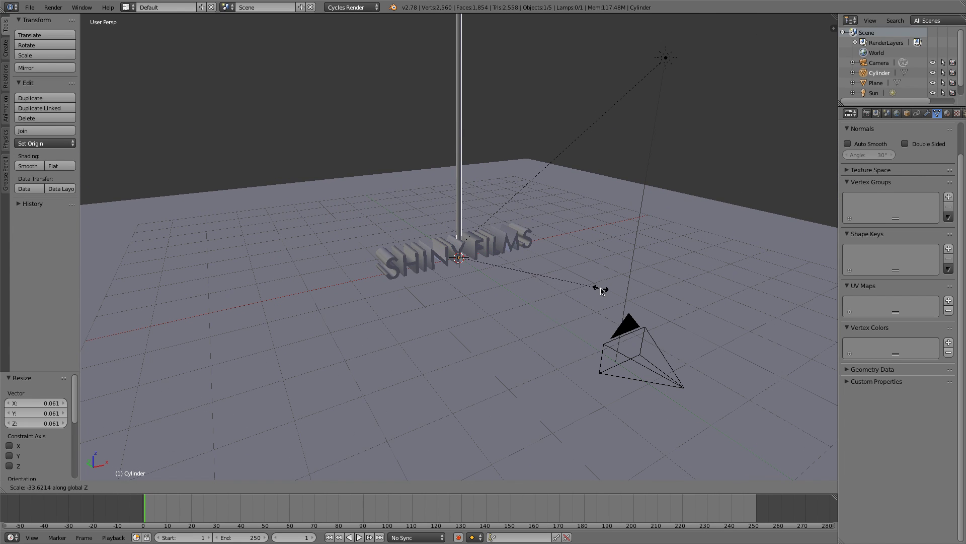
pyautogui.click(526, 261)
pyautogui.press('s')
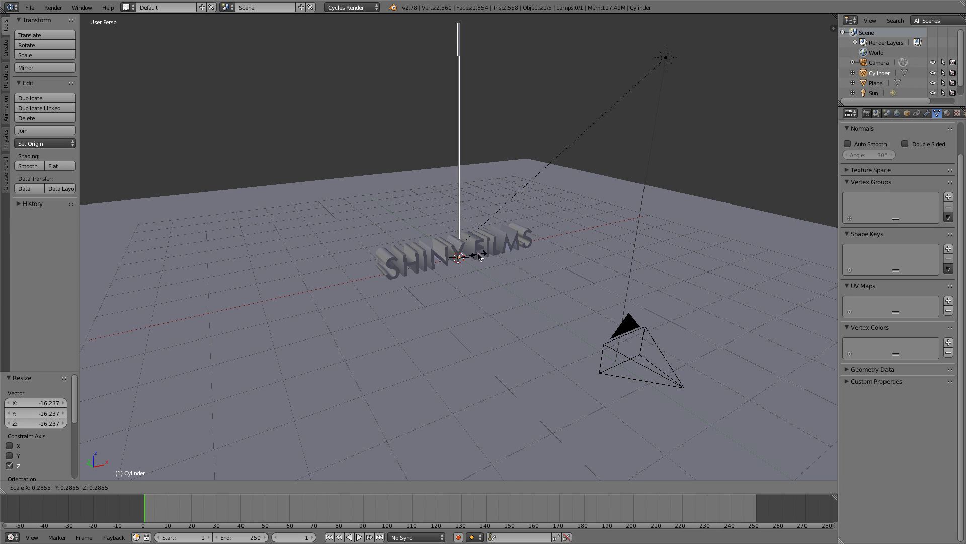
pyautogui.click(489, 259)
# - Rotate the pole 90° on Y so it lies flat
pyautogui.moveTo(489, 260); pyautogui.dragTo(442, 240, button='middle')
pyautogui.scroll(4, 452, 247)
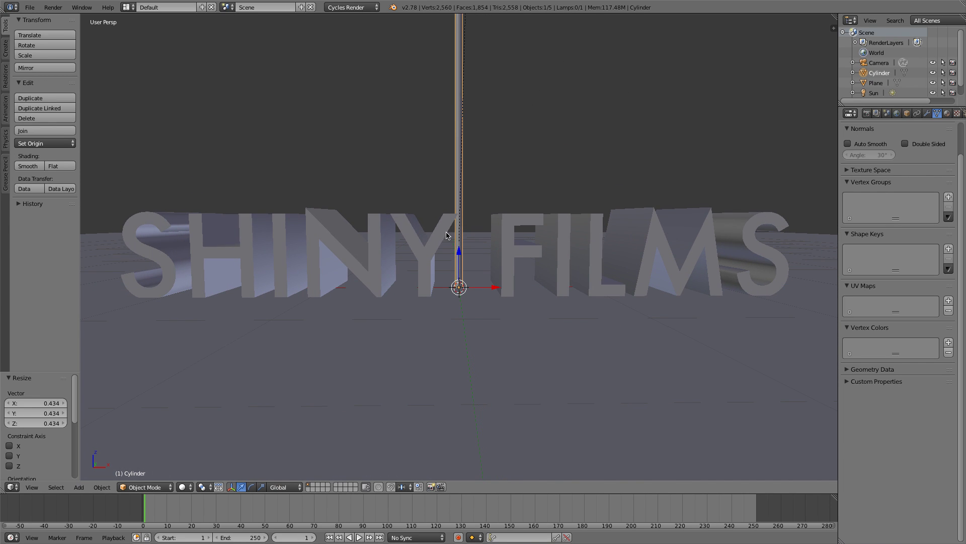
pyautogui.write('ry90')
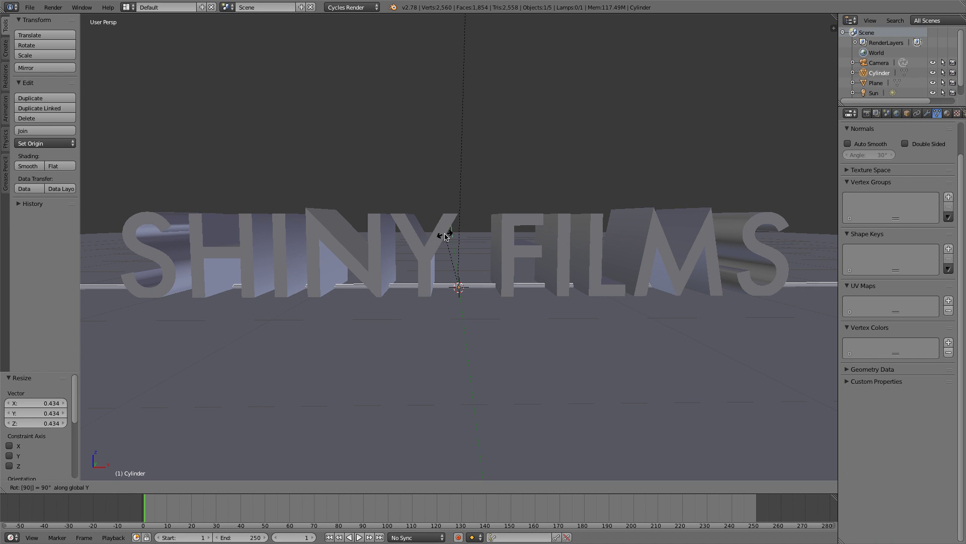
pyautogui.press('Return')
# - Shift the rod 0.575 along Y and raise it just above the floor
pyautogui.moveTo(446, 236); pyautogui.dragTo(566, 285, button='middle')
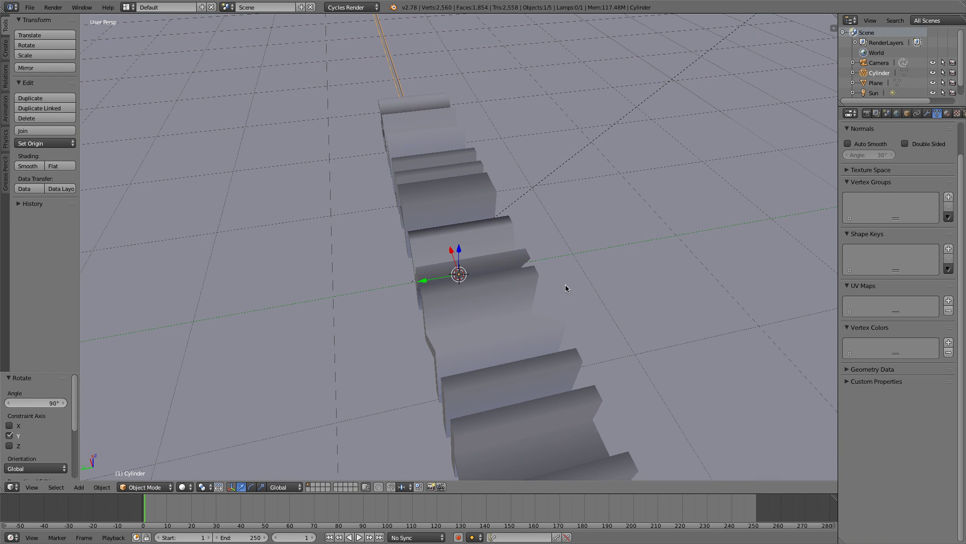
pyautogui.moveTo(420, 282); pyautogui.dragTo(350, 300)
pyautogui.moveTo(349, 300); pyautogui.dragTo(479, 248, button='middle')
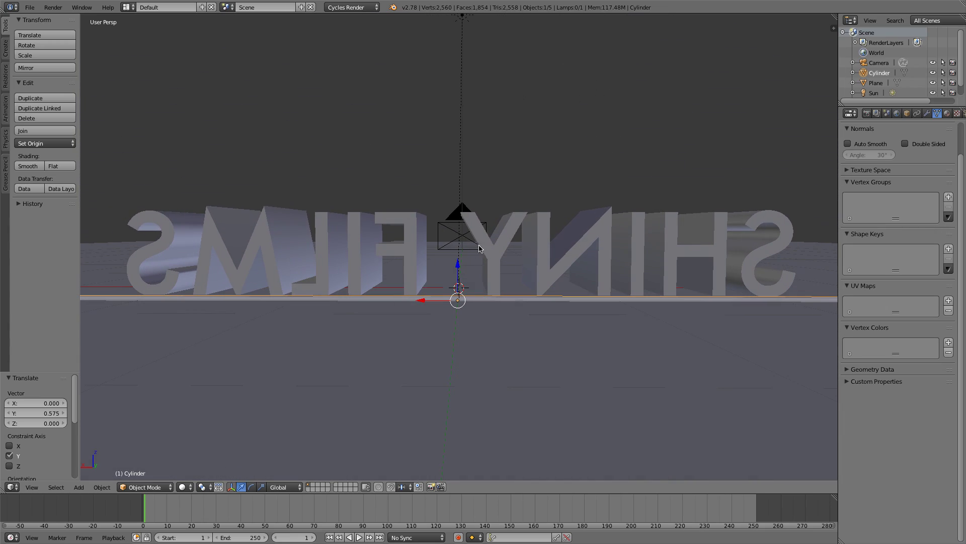
pyautogui.moveTo(456, 262); pyautogui.dragTo(459, 242)
pyautogui.moveTo(459, 241); pyautogui.dragTo(429, 224, button='middle')
pyautogui.moveTo(429, 225); pyautogui.dragTo(428, 221)
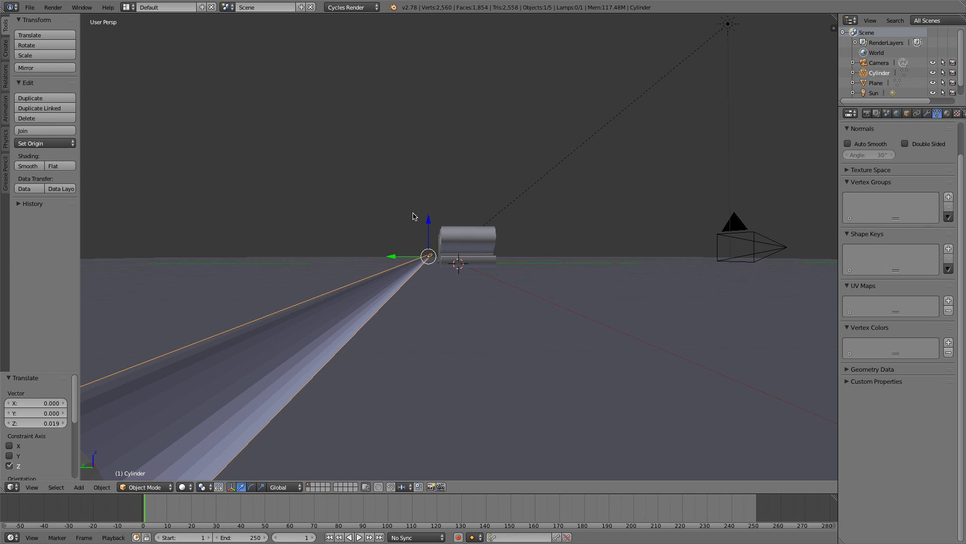
# - Create a new material on the rod and name it Blue Light
pyautogui.click(950, 114)
pyautogui.click(876, 181)
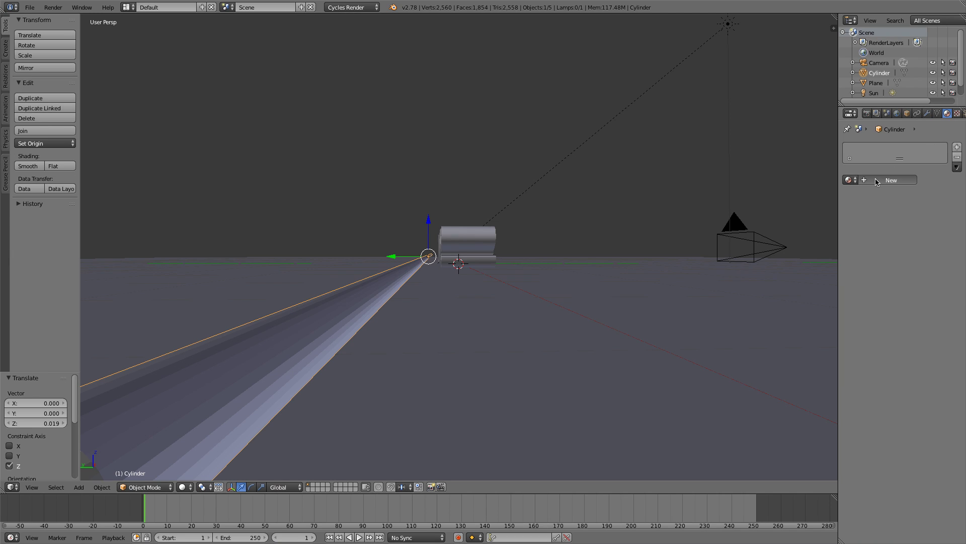
pyautogui.click(874, 179)
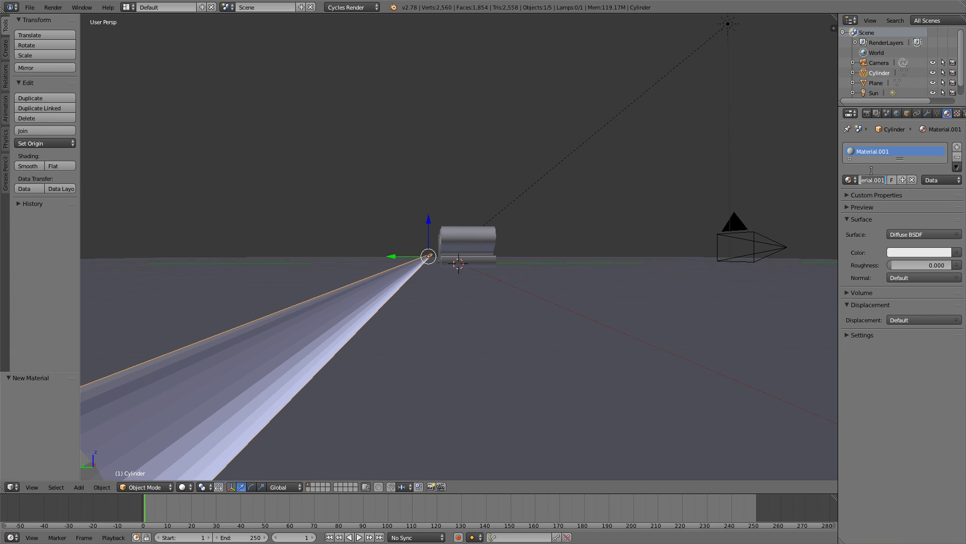
pyautogui.write('Blue Light')
pyautogui.press('Return')
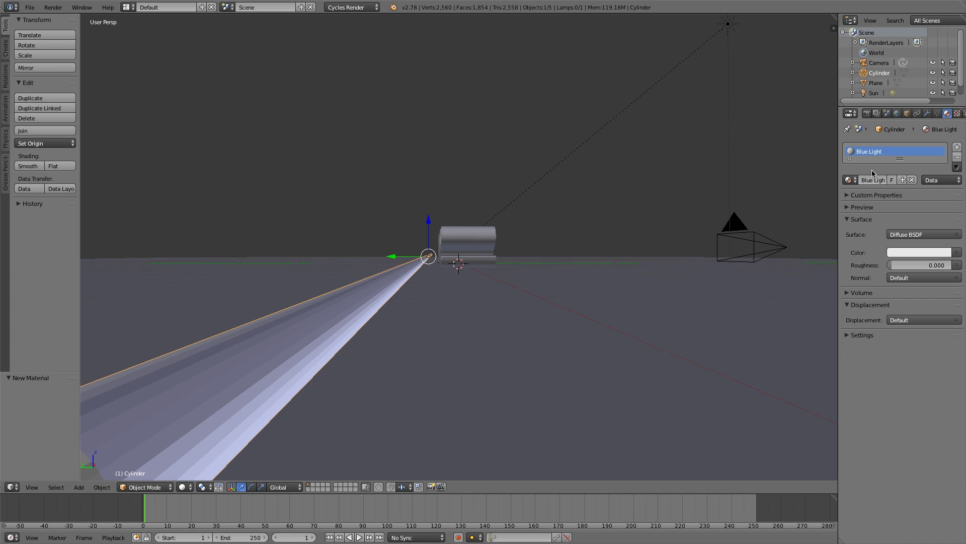
# - Set the Blue Light surface to Emission with a blue colour and strength 12
pyautogui.click(916, 234)
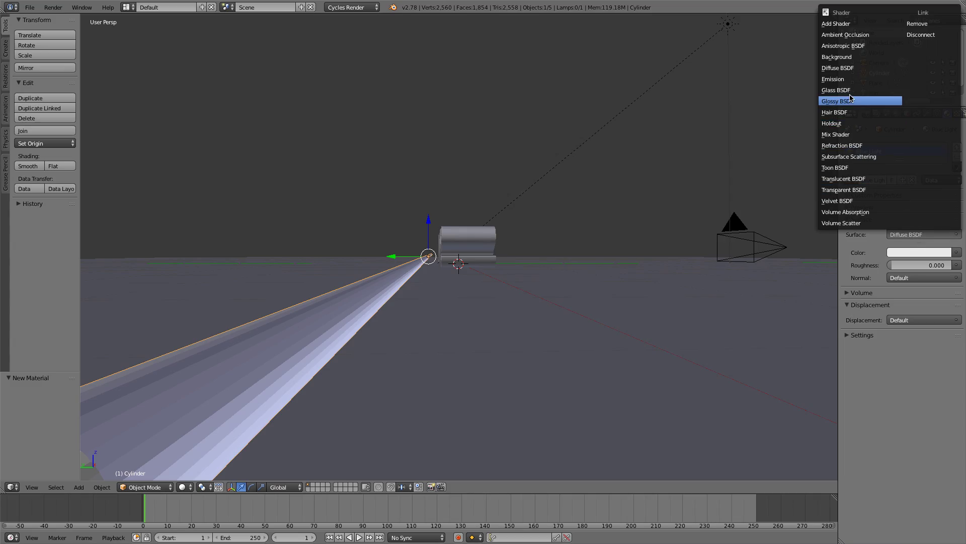
pyautogui.click(856, 80)
pyautogui.moveTo(759, 147); pyautogui.dragTo(737, 171, button='middle')
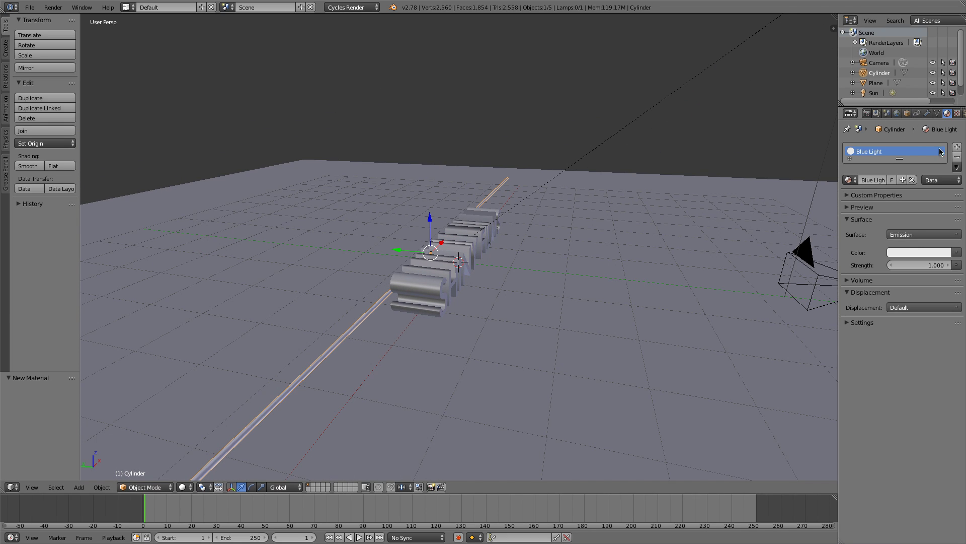
pyautogui.click(901, 253)
pyautogui.click(913, 110)
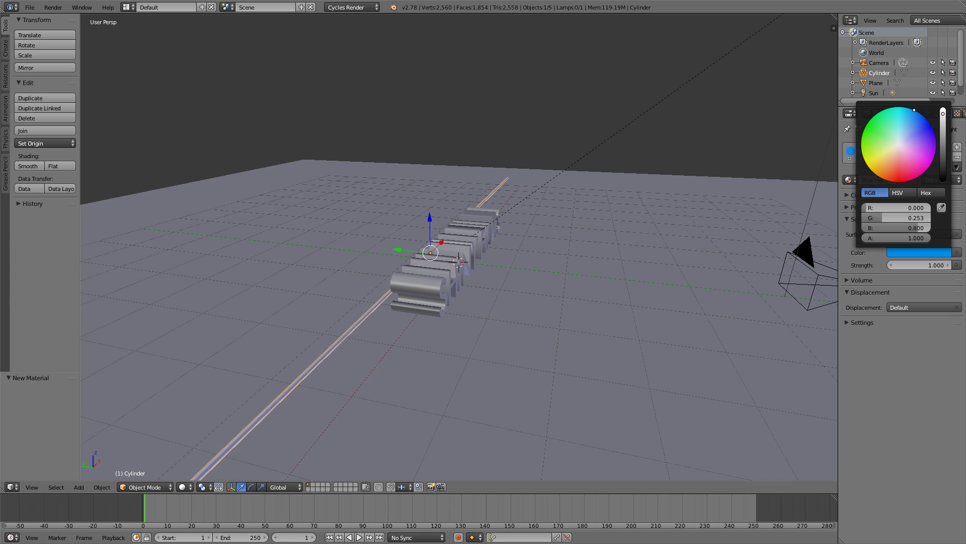
pyautogui.click(910, 266)
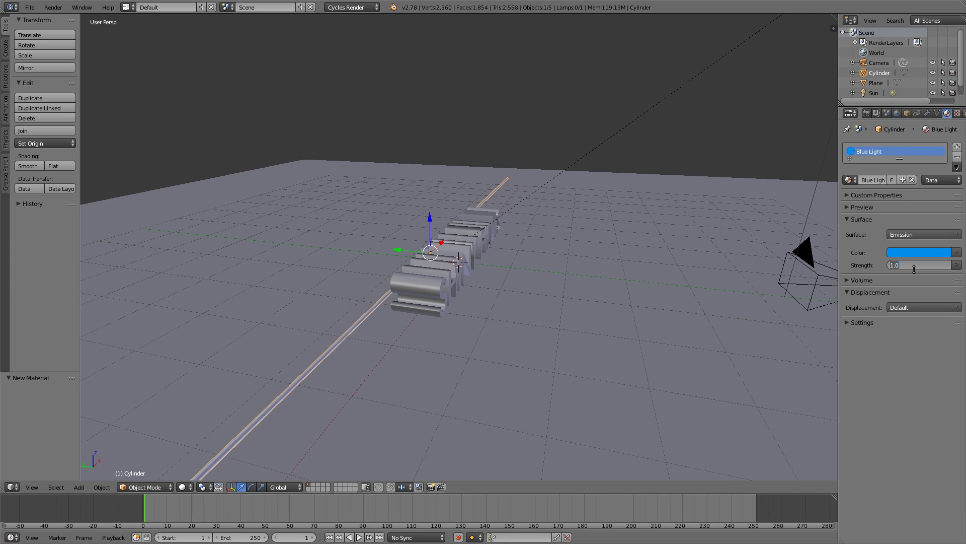
pyautogui.write('12')
pyautogui.press('Return')
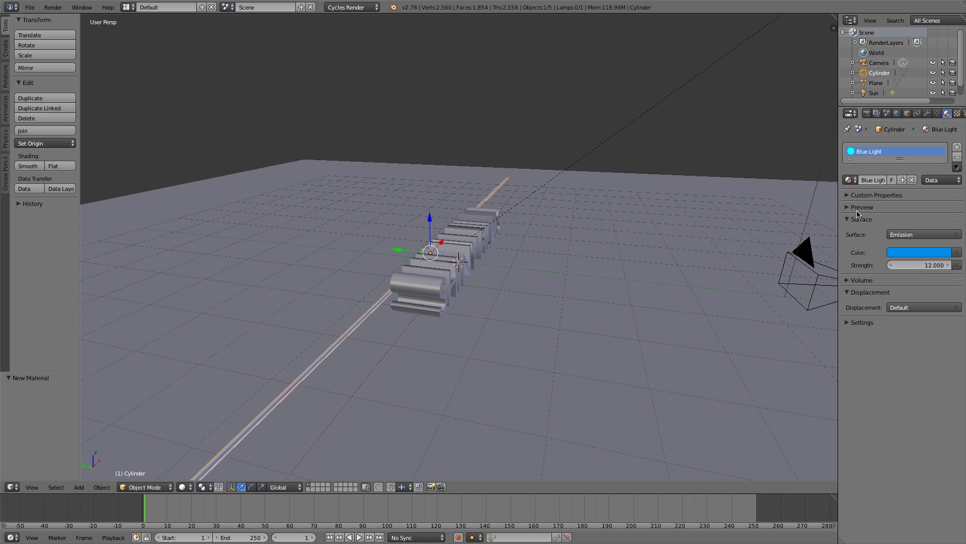
pyautogui.moveTo(665, 274)
pyautogui.mouseDown(button='middle')
pyautogui.moveTo(646, 280)
pyautogui.moveTo(664, 259)
pyautogui.mouseUp(button='middle')
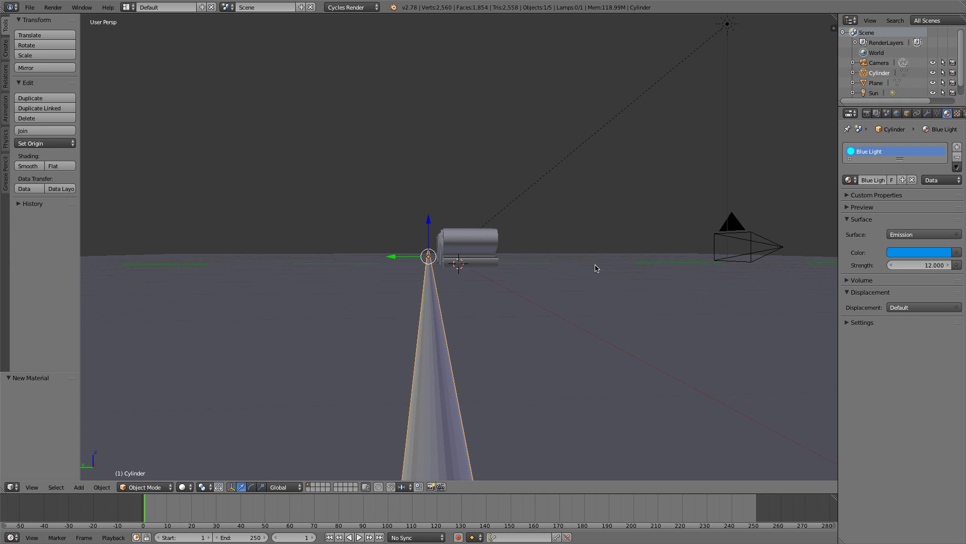
# - Duplicate the glowing rod, move the copy up 0.190 on Z, then nudge it 0.047 higher
pyautogui.moveTo(595, 268); pyautogui.dragTo(595, 267, button='middle')
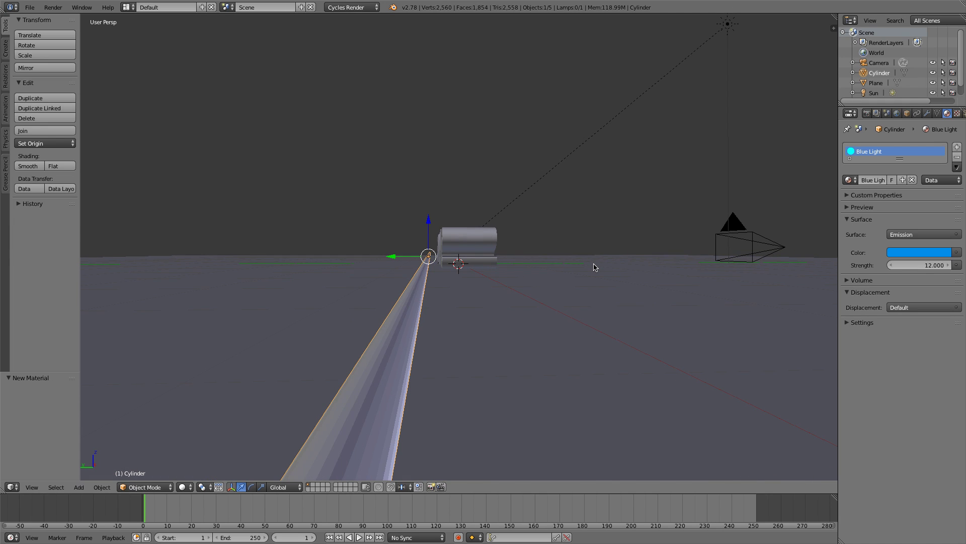
pyautogui.hotkey('shift', 'd')
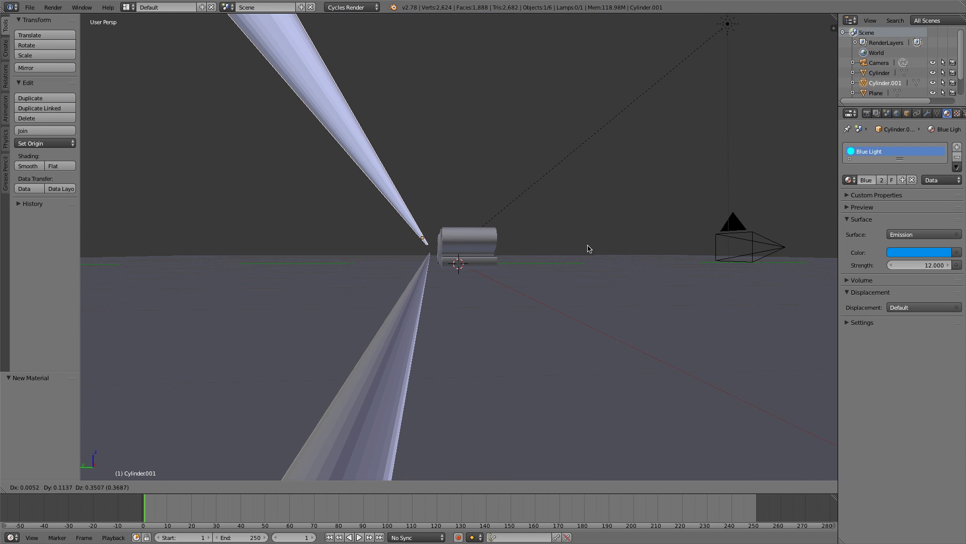
pyautogui.press('z')
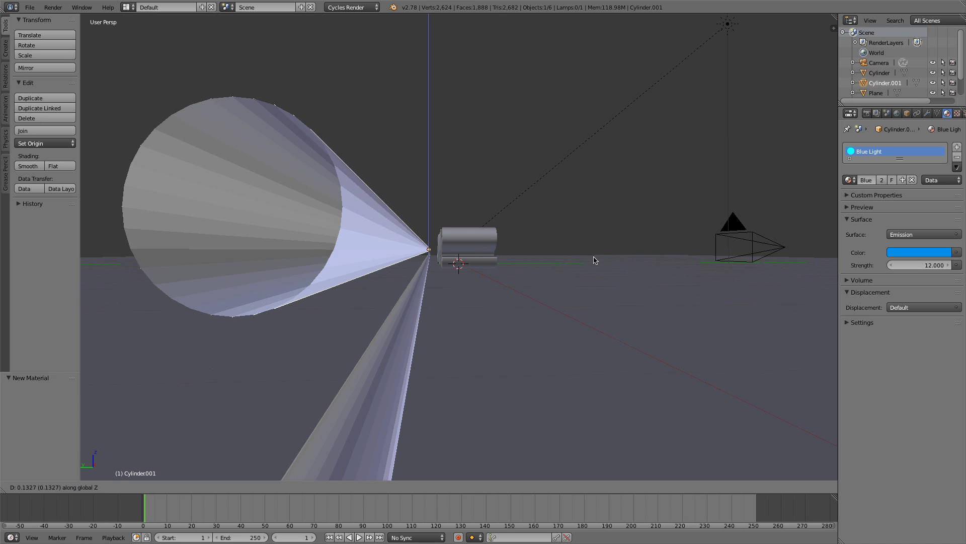
pyautogui.click(595, 258)
pyautogui.moveTo(595, 257); pyautogui.dragTo(593, 259, button='middle')
pyautogui.press('g')
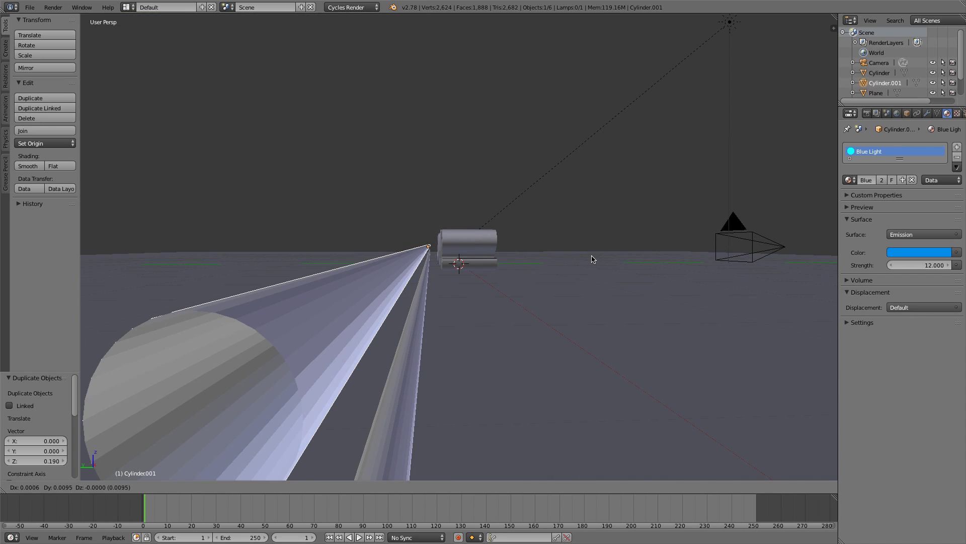
pyautogui.press('z')
pyautogui.click(589, 256)
pyautogui.moveTo(589, 256); pyautogui.dragTo(574, 261, button='middle')
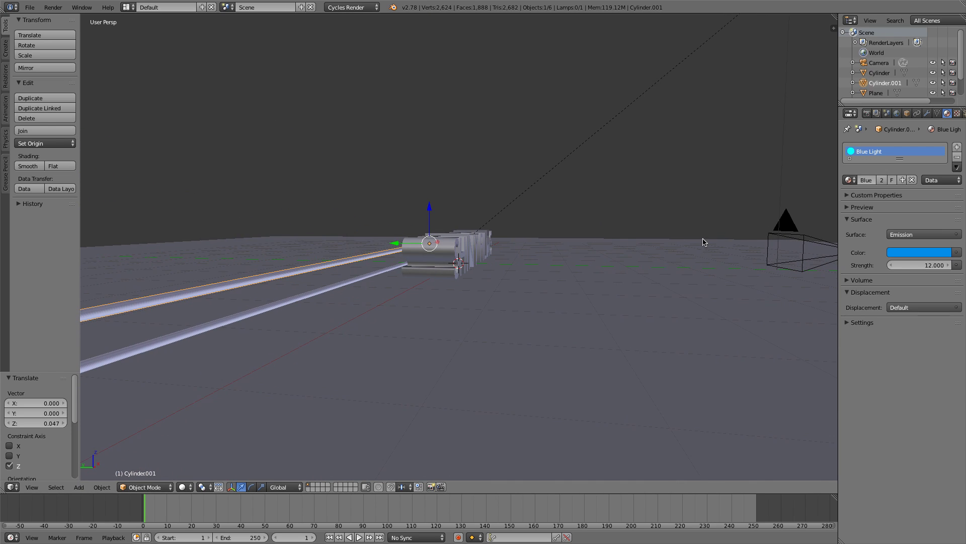
# - Add a new material slot on the second tube with a material named Orange Light
pyautogui.click(957, 148)
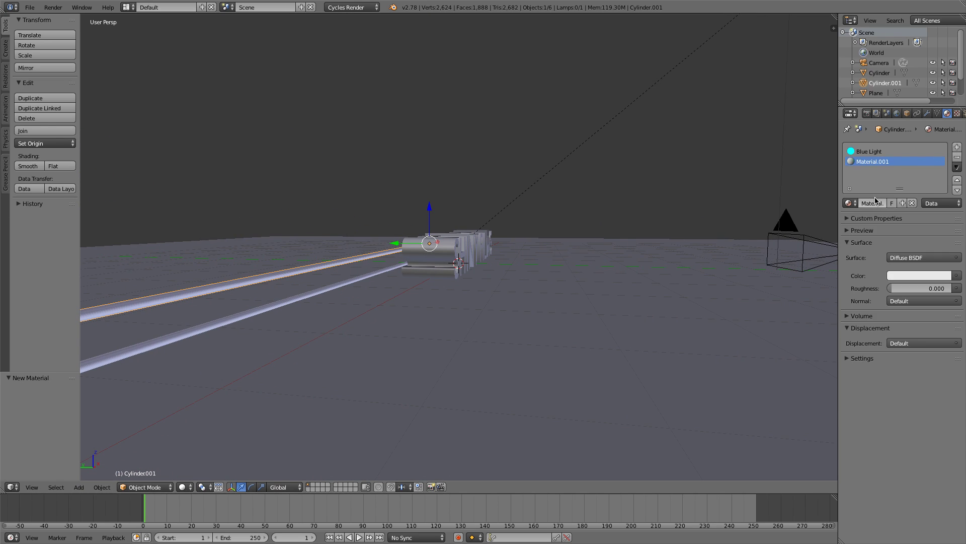
pyautogui.click(870, 204)
pyautogui.write('Or')
pyautogui.write('ange Li')
pyautogui.write('ght')
pyautogui.press('Return')
# - Make Orange Light an Emission shader with a red-orange colour at strength 12
pyautogui.click(919, 277)
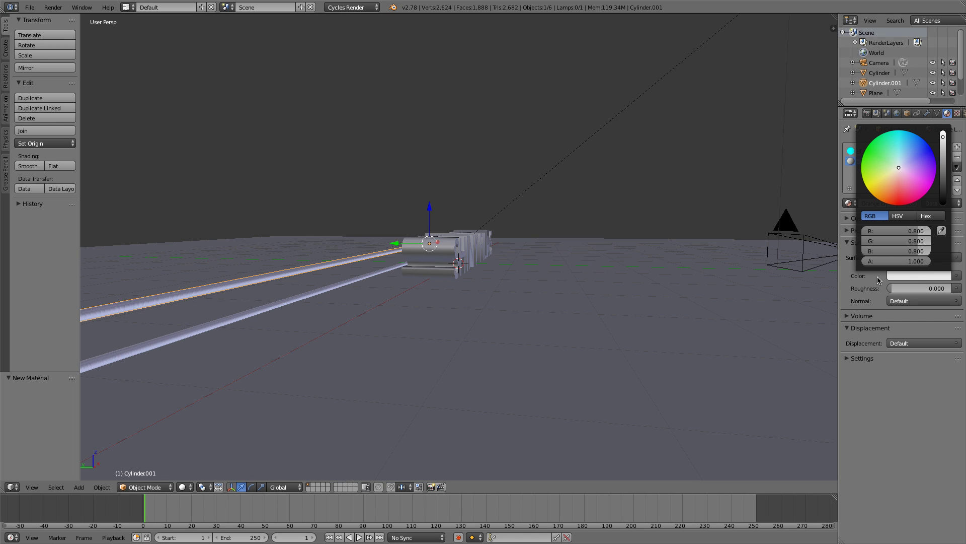
pyautogui.click(915, 258)
pyautogui.click(872, 103)
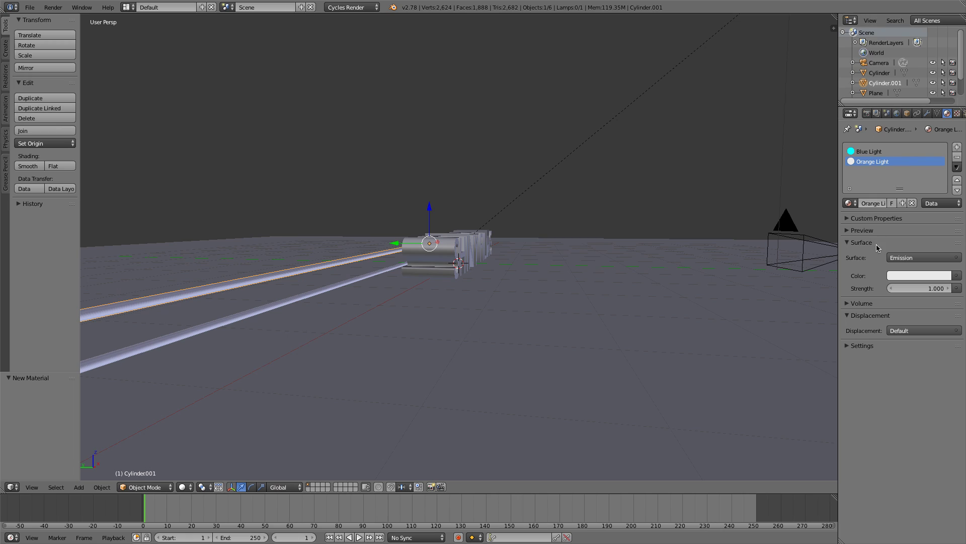
pyautogui.click(911, 278)
pyautogui.click(894, 205)
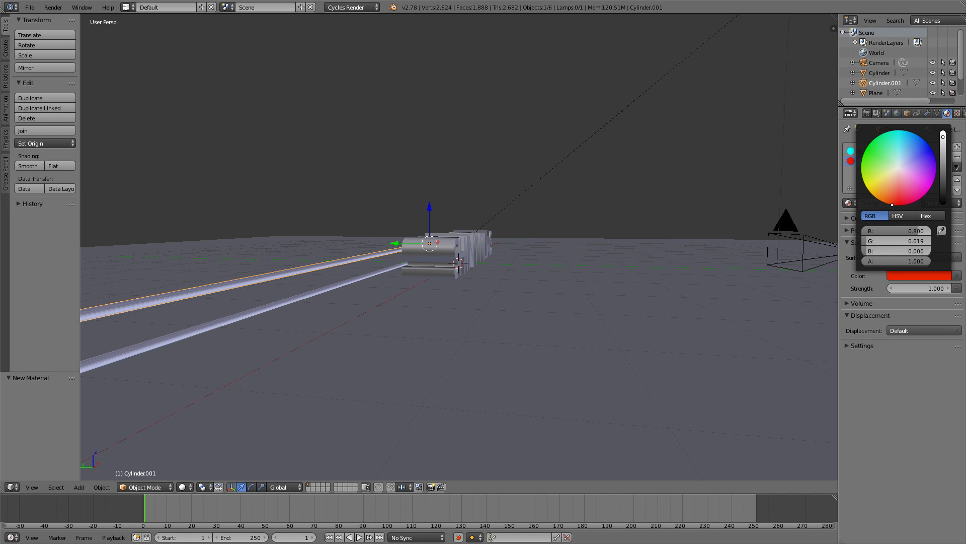
pyautogui.click(923, 288)
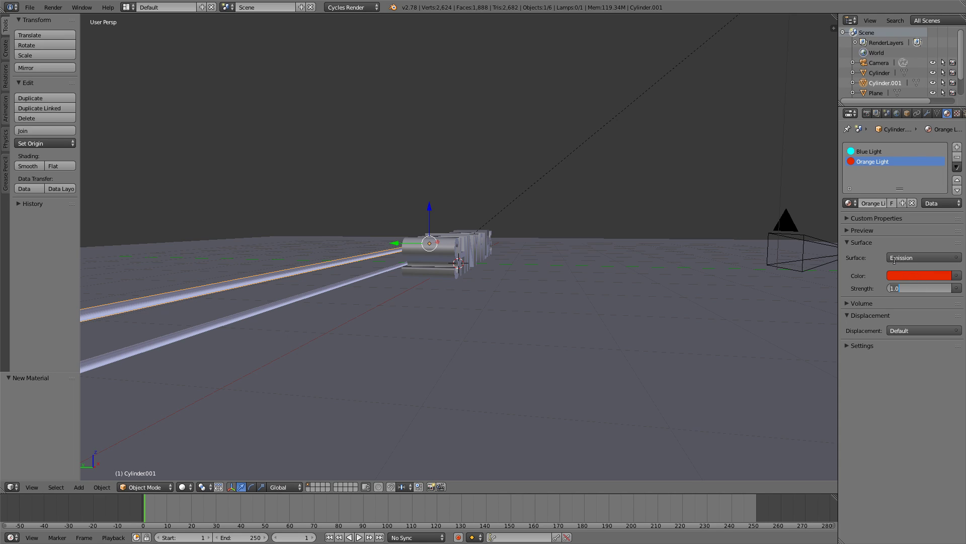
pyautogui.write('12')
pyautogui.press('Return')
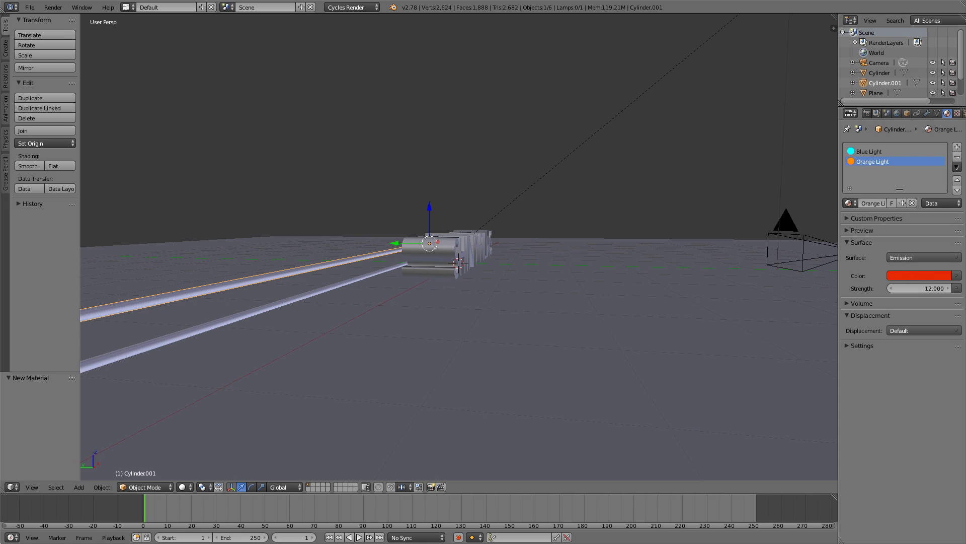
pyautogui.click(29, 488)
# - Check a Rendered preview through the scene camera, then return to Material Preview shading
pyautogui.click(56, 450)
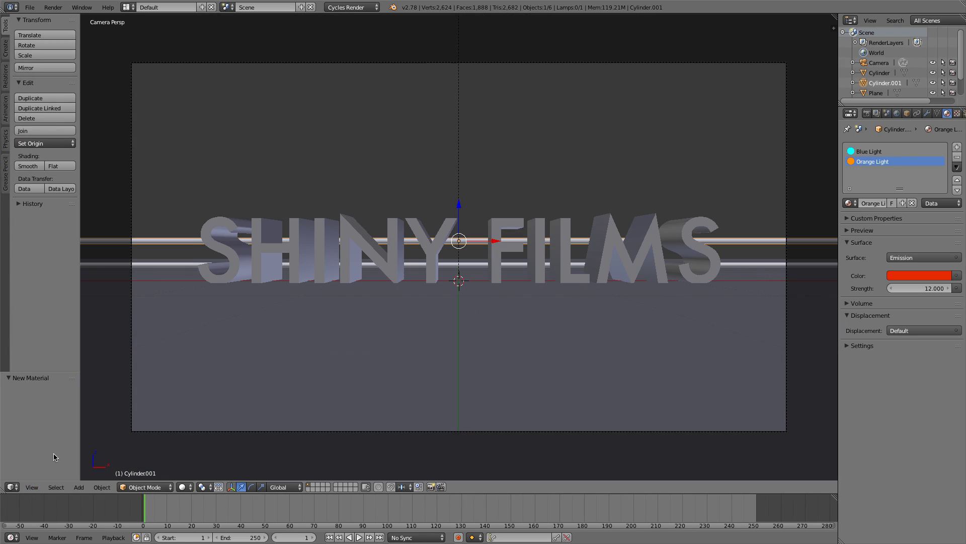
pyautogui.click(184, 488)
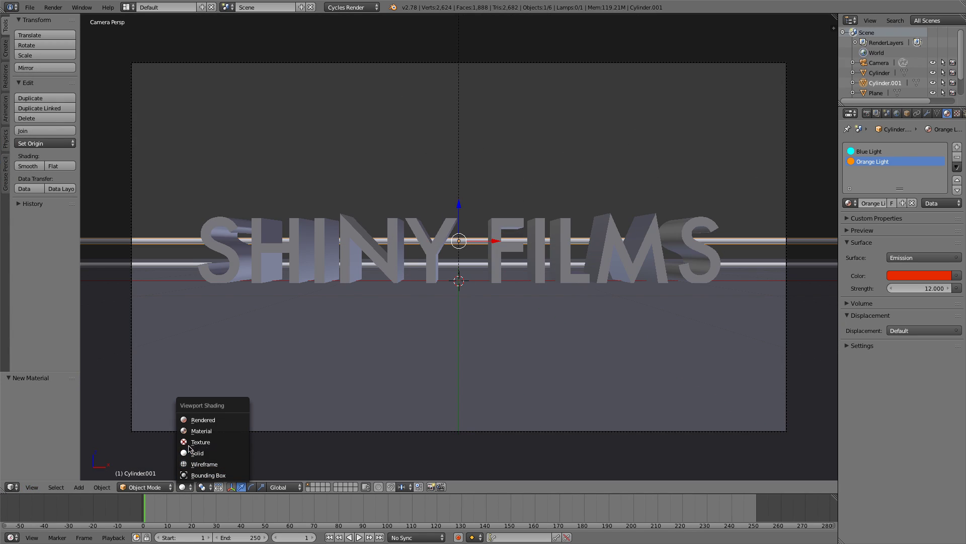
pyautogui.click(197, 418)
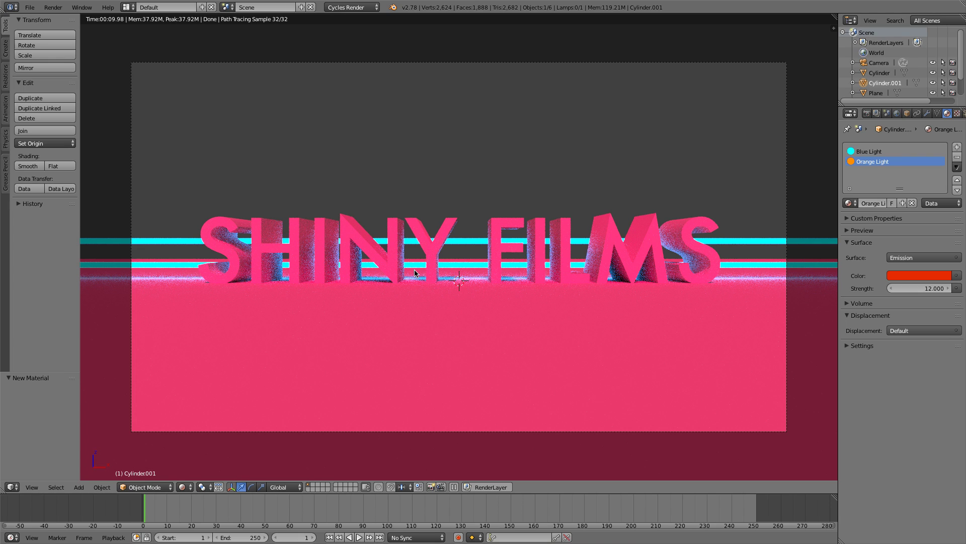
pyautogui.click(182, 487)
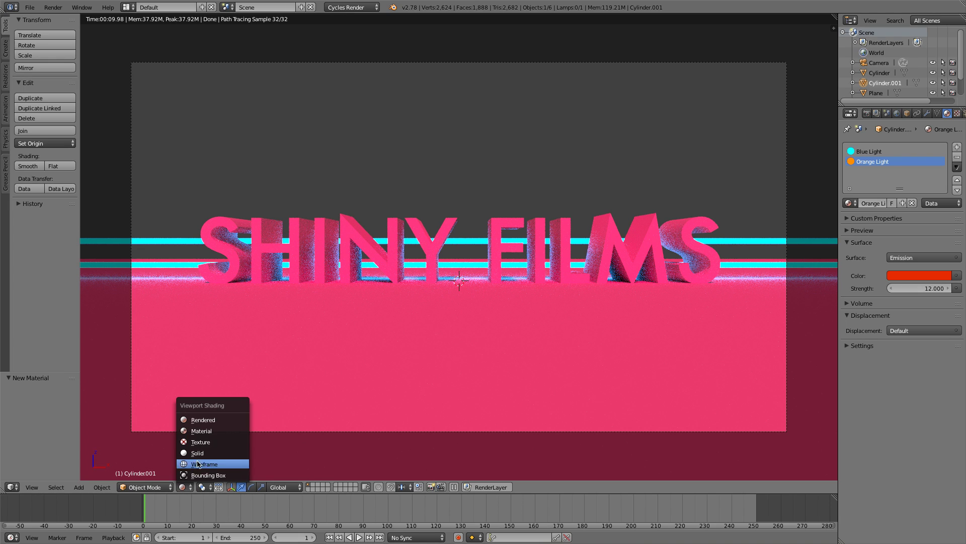
pyautogui.click(210, 432)
# - In Edit Mode, assign Orange Light to all faces of the second tube, then return to Object Mode
pyautogui.moveTo(462, 244); pyautogui.dragTo(329, 272, button='middle')
pyautogui.press('Tab')
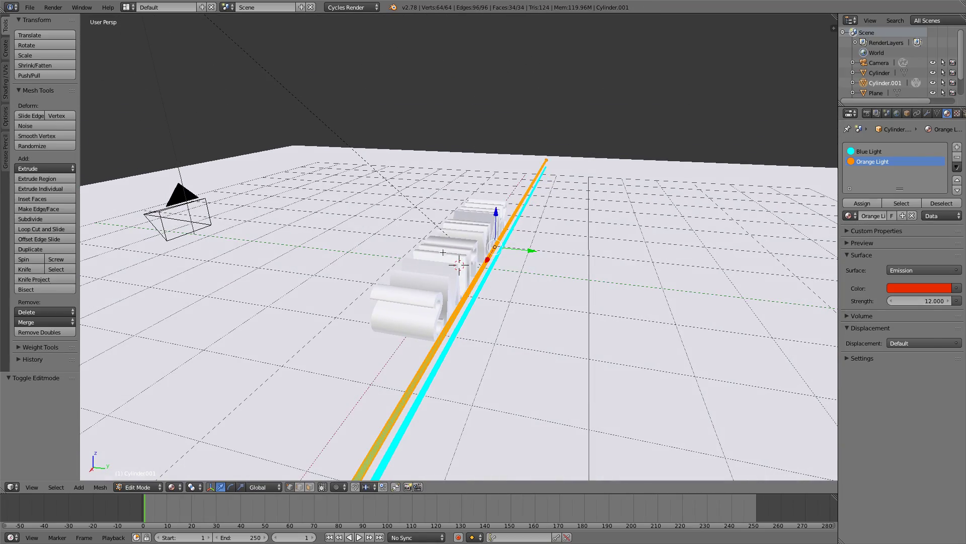
pyautogui.scroll(6, 329, 272)
pyautogui.moveTo(605, 248); pyautogui.dragTo(576, 237, button='middle')
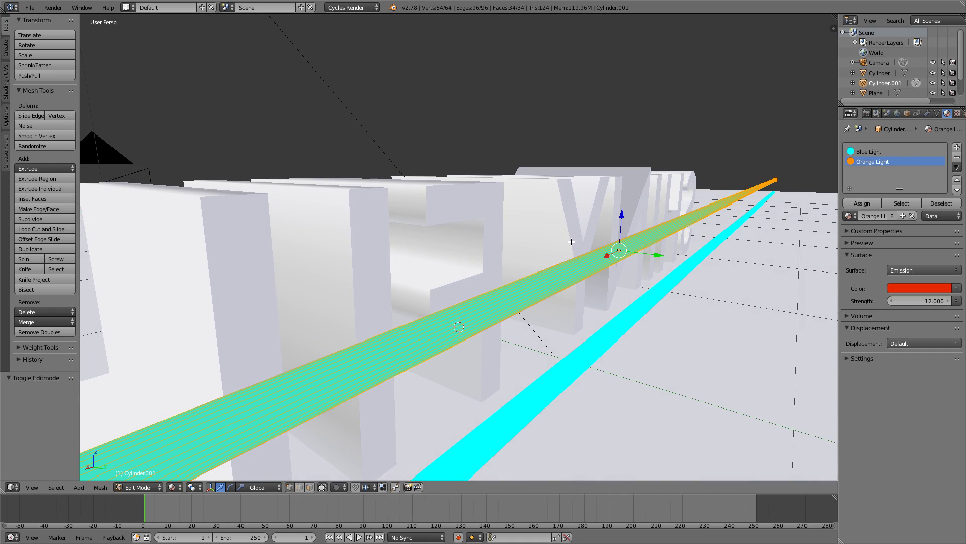
pyautogui.press('a')
pyautogui.press('a')
pyautogui.moveTo(570, 244); pyautogui.dragTo(582, 253, button='middle')
pyautogui.scroll(2, 623, 252)
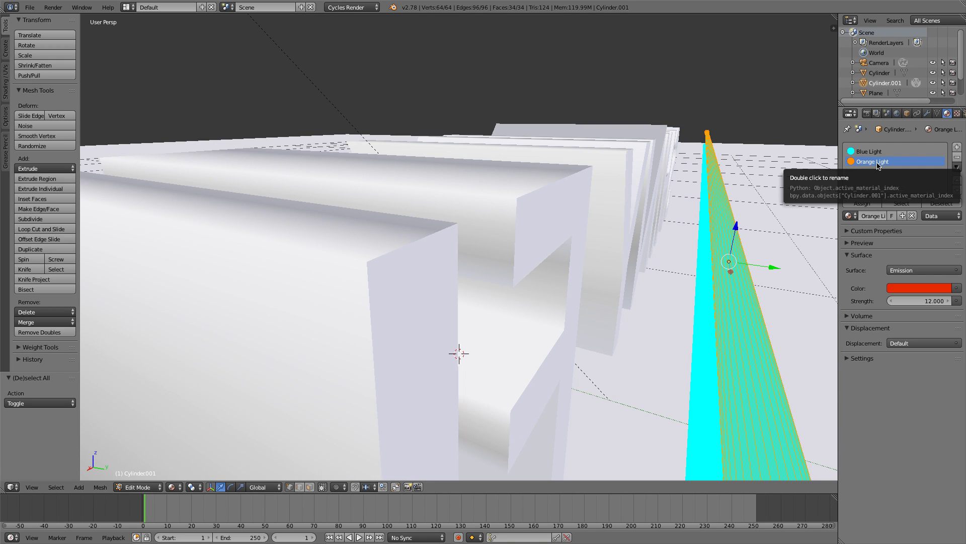
pyautogui.click(860, 204)
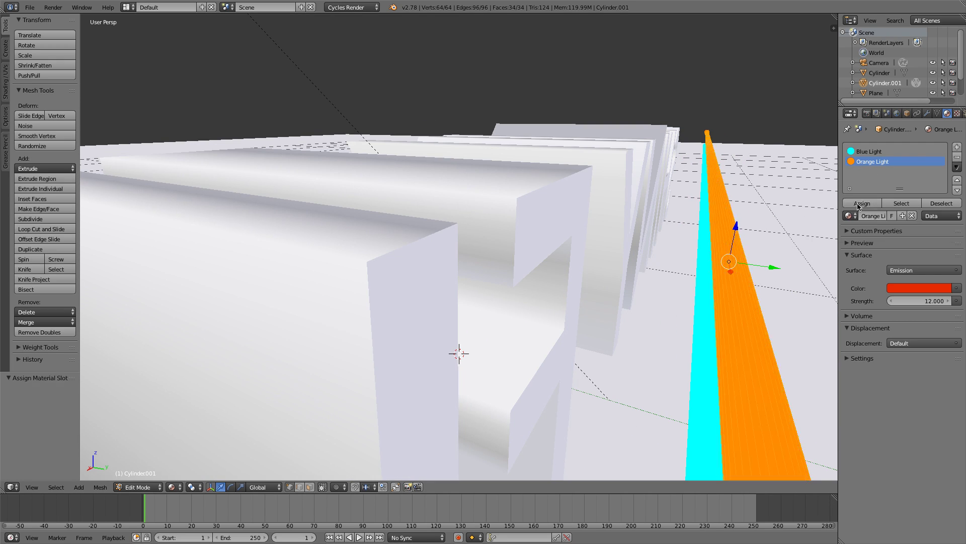
pyautogui.moveTo(808, 227); pyautogui.dragTo(775, 217, button='middle')
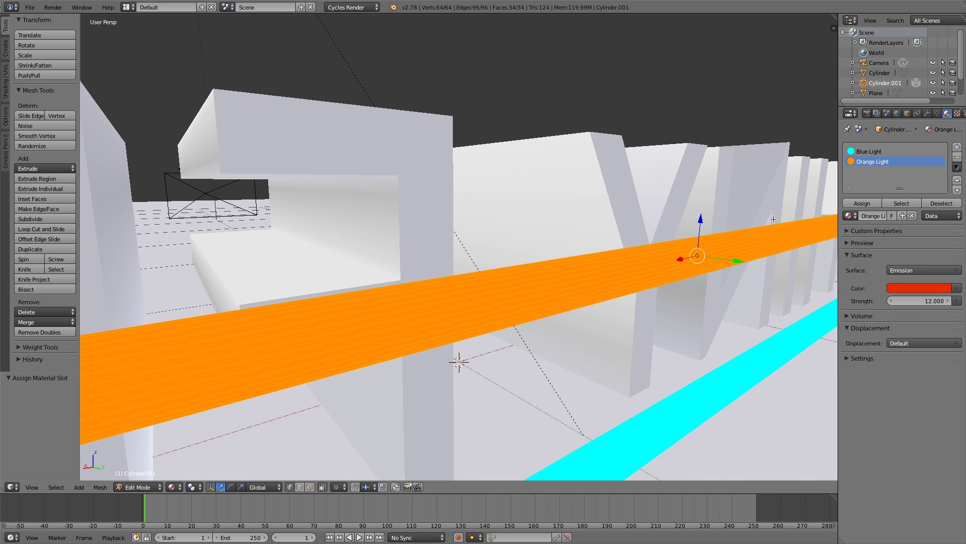
pyautogui.press('Tab')
pyautogui.moveTo(622, 295); pyautogui.dragTo(124, 459, button='middle')
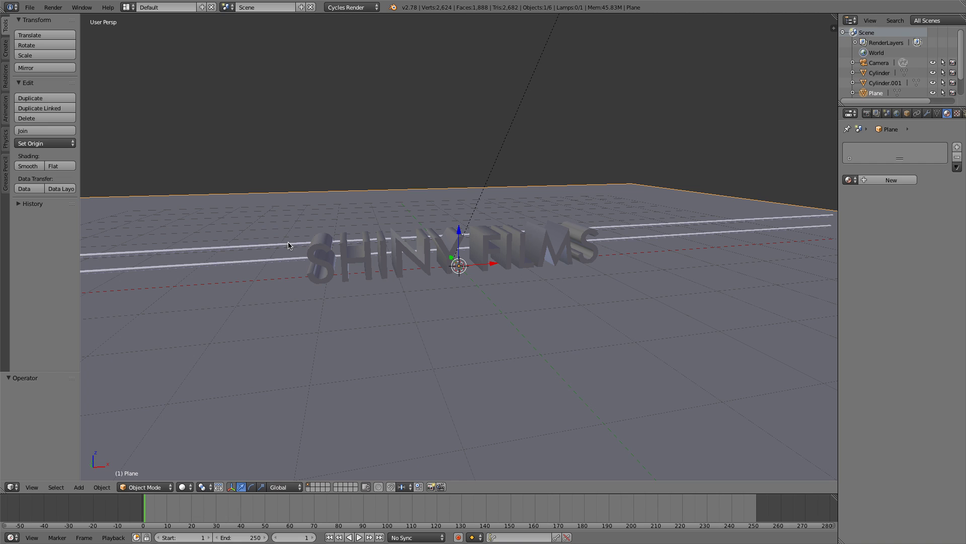
# - Select the second tube and view the scene through the camera in Rendered shading
pyautogui.rightClick(288, 245)
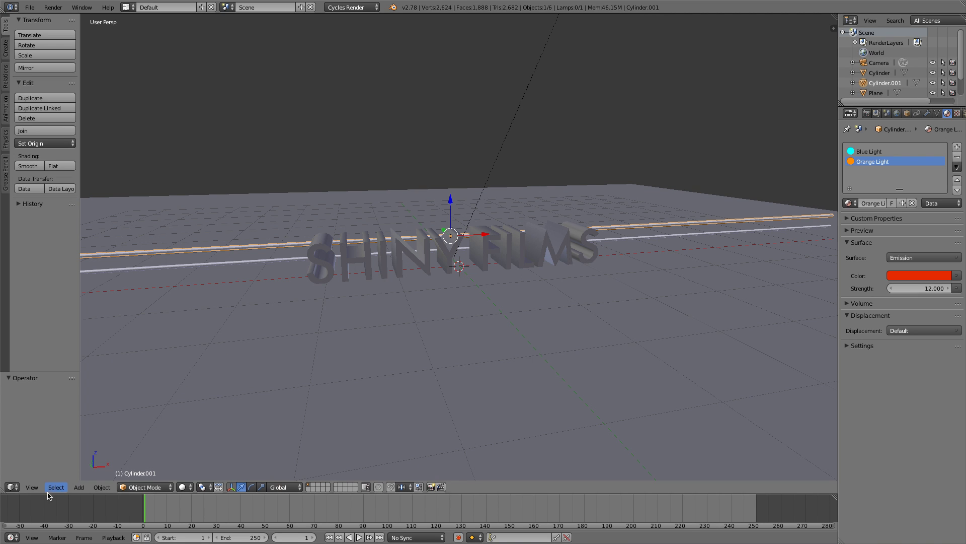
pyautogui.click(32, 486)
pyautogui.click(46, 450)
pyautogui.click(183, 487)
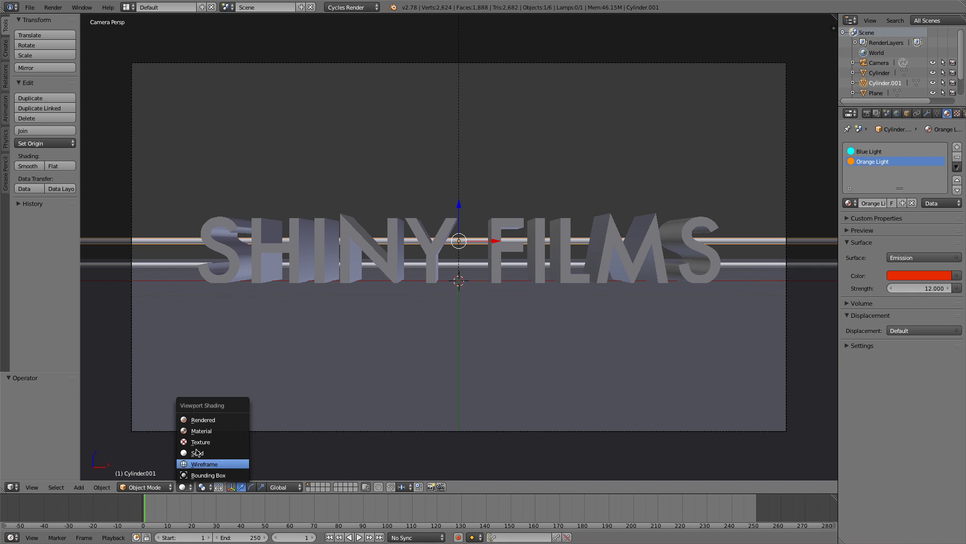
pyautogui.click(205, 421)
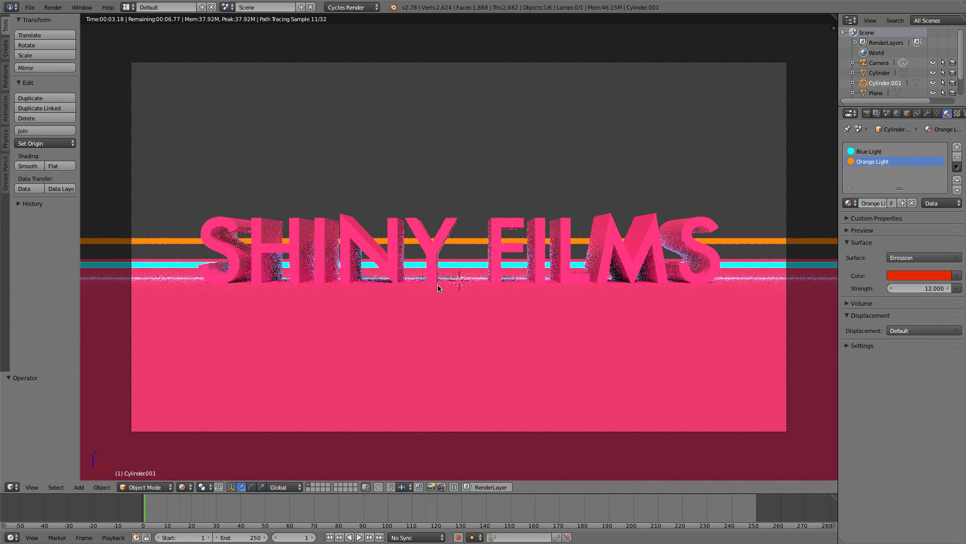
pyautogui.rightClick(435, 254)
pyautogui.rightClick(418, 312)
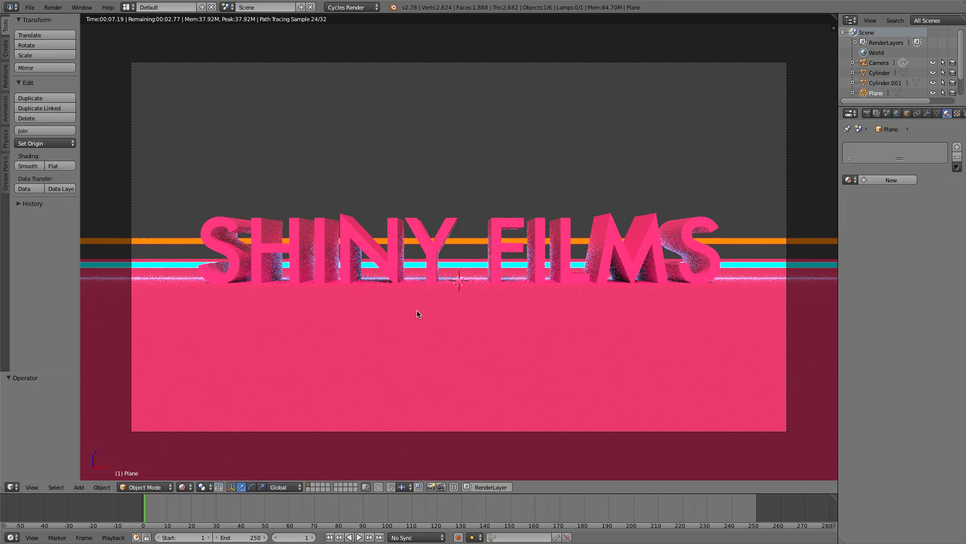
# - Leave the camera view for a perspective view in Solid shading
pyautogui.rightClick(436, 254)
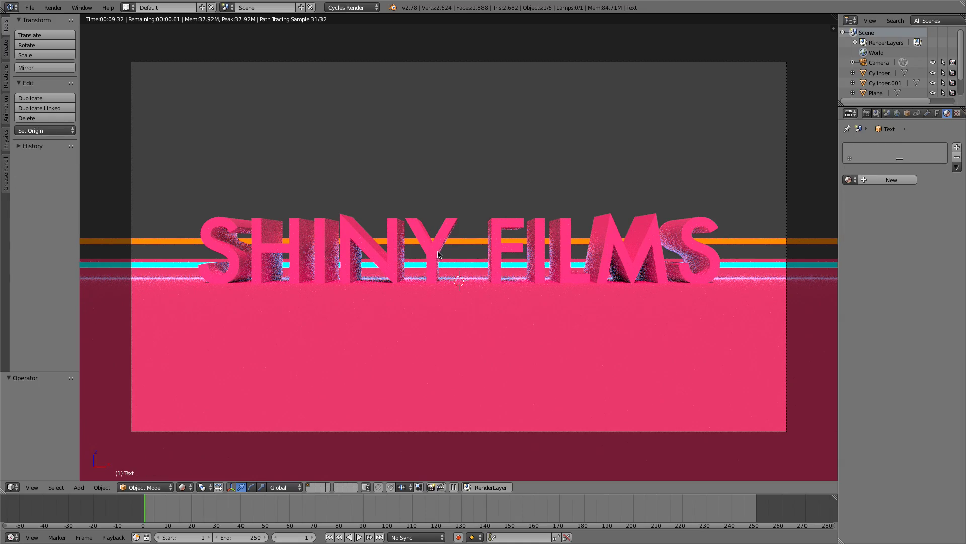
pyautogui.press('KP_0')
pyautogui.click(182, 486)
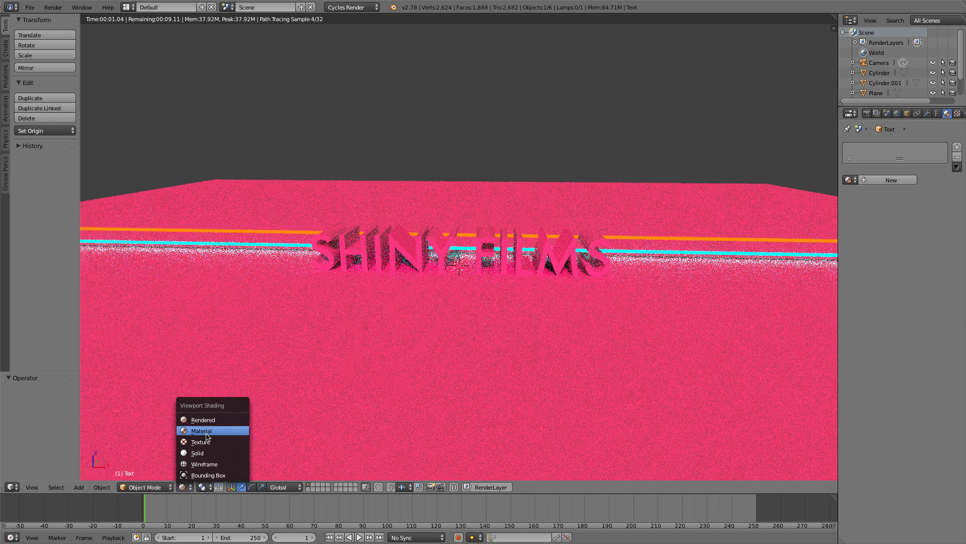
pyautogui.click(217, 451)
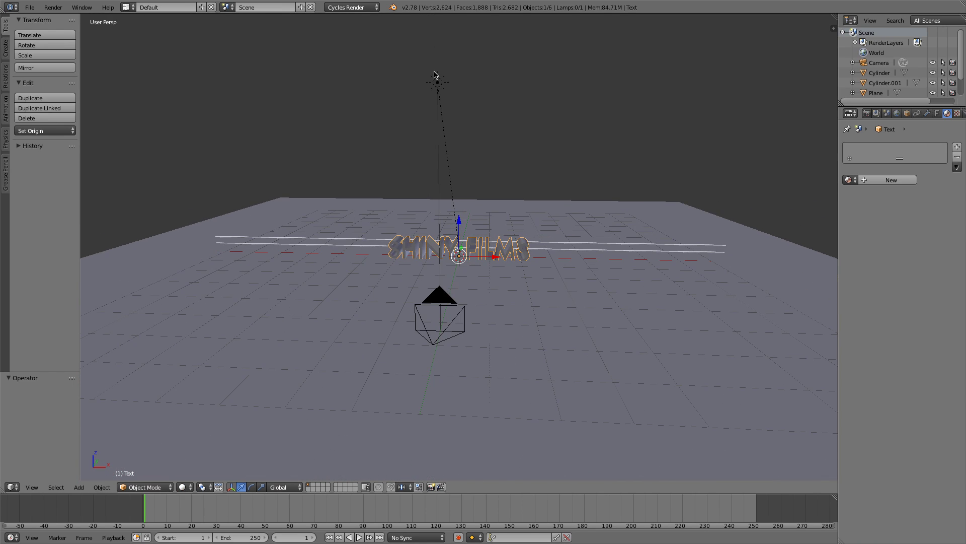
# - Lower the sun lamp's strength to 2, then select the floor plane
pyautogui.rightClick(437, 76)
pyautogui.click(912, 256)
pyautogui.write('2')
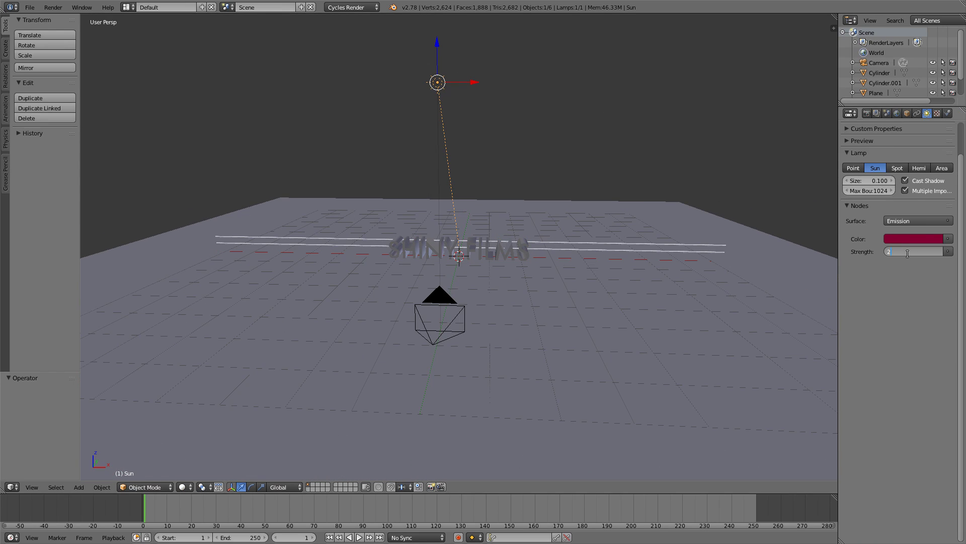
pyautogui.press('Return')
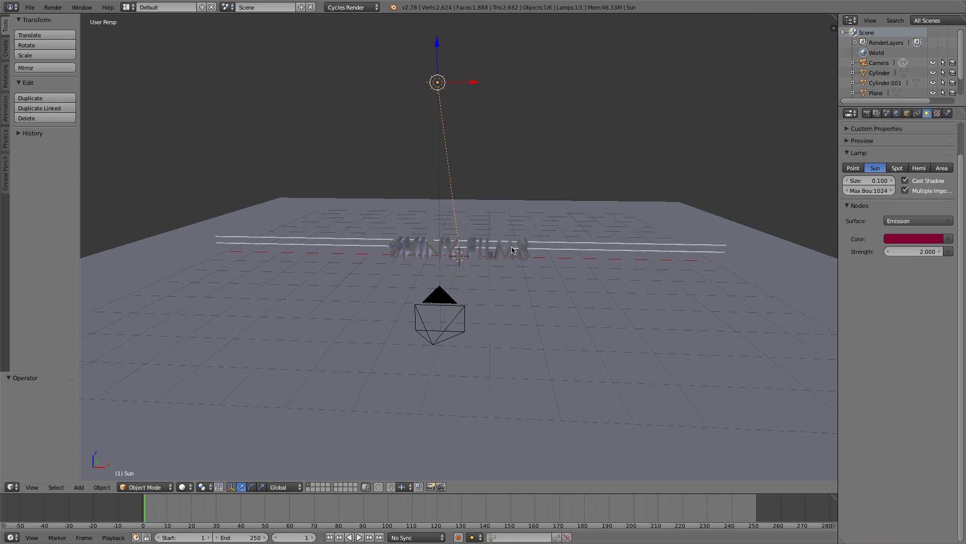
pyautogui.rightClick(513, 250)
pyautogui.rightClick(518, 285)
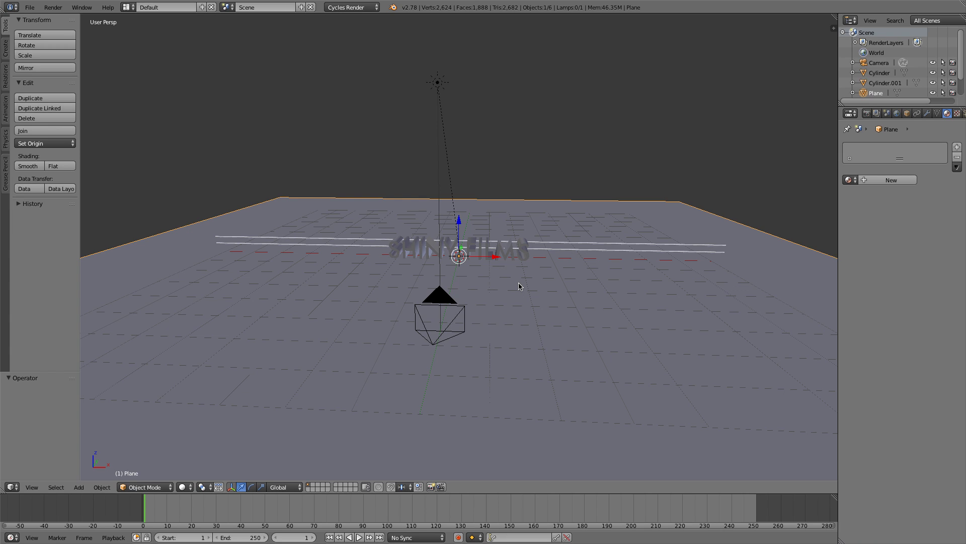
# - Create a floor material named Floor using a Glossy BSDF with roughness 0.083
pyautogui.click(866, 180)
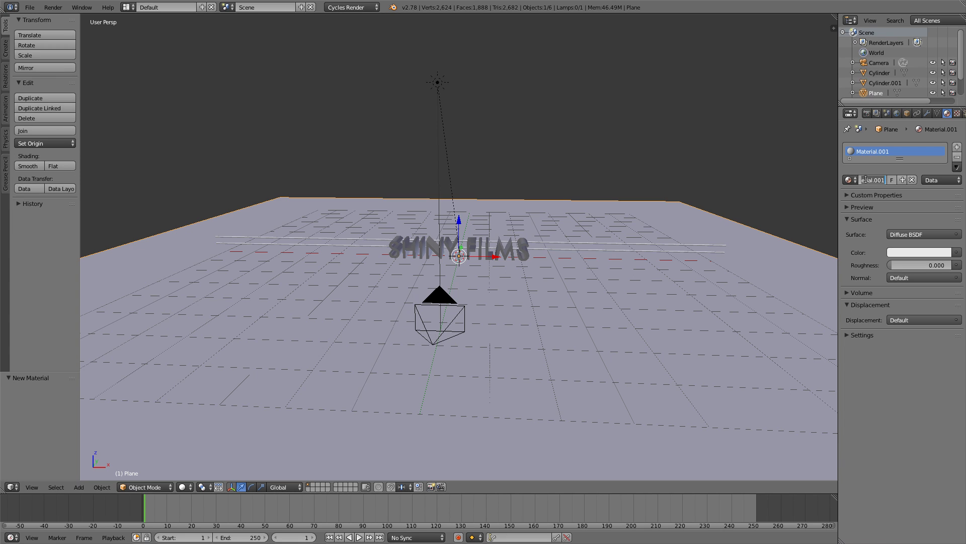
pyautogui.write('Floor')
pyautogui.press('Return')
pyautogui.click(922, 234)
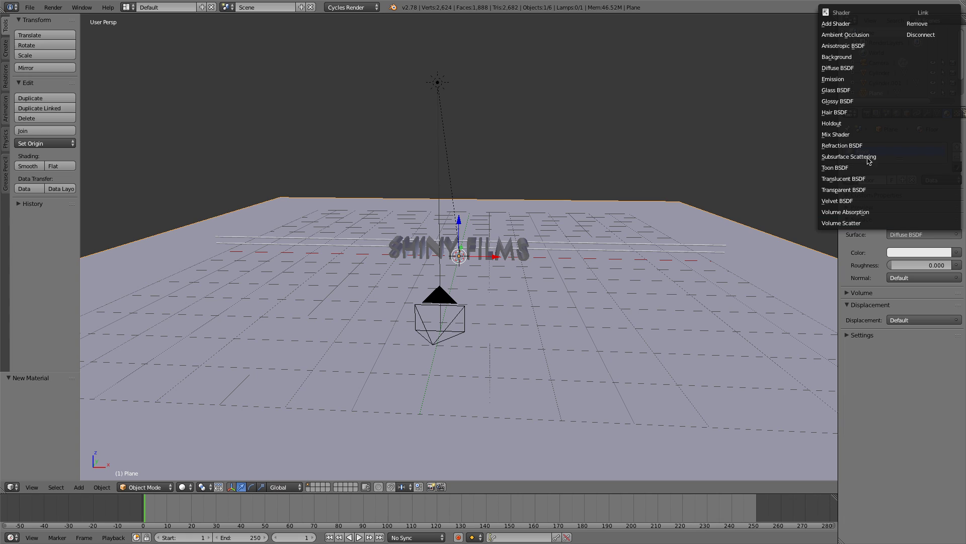
pyautogui.click(849, 100)
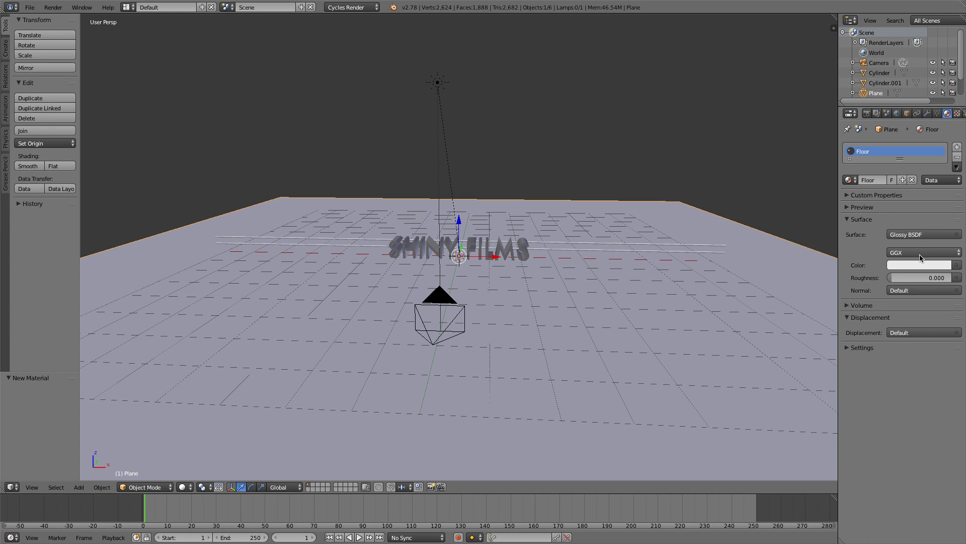
pyautogui.click(908, 280)
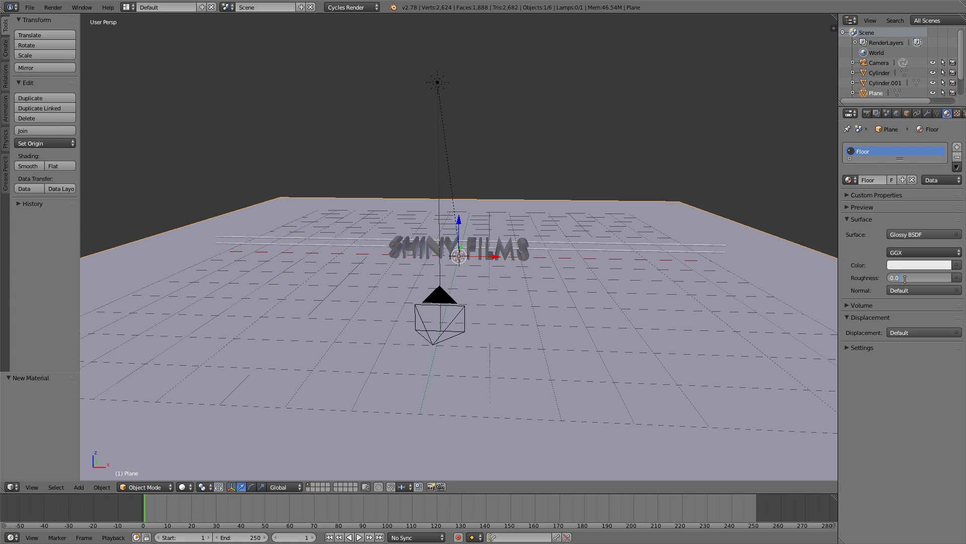
pyautogui.press('BackSpace')
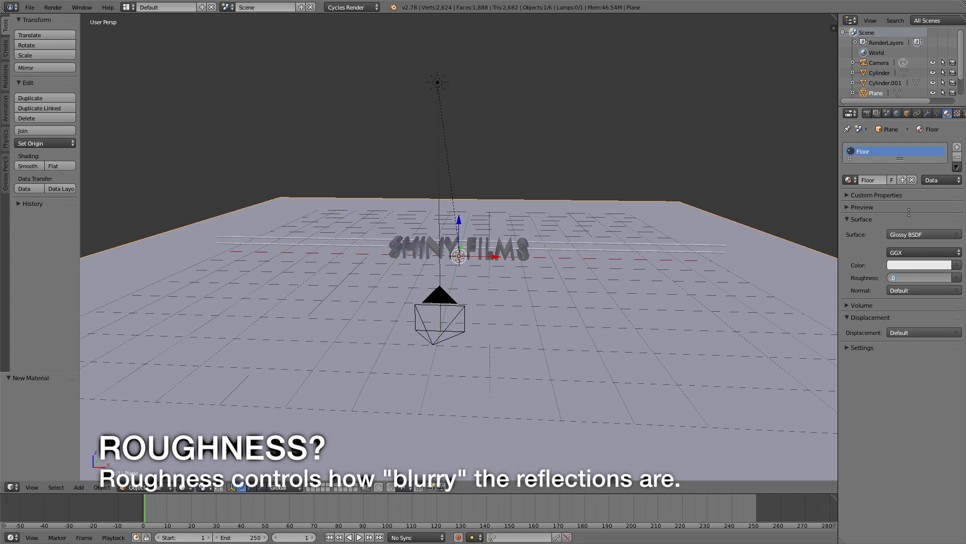
pyautogui.press('Return')
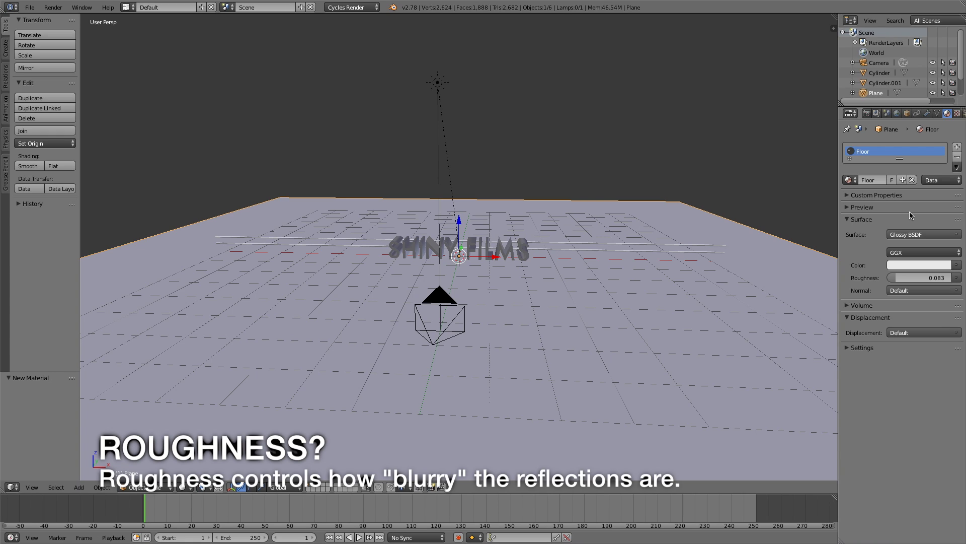
# - Select the SHINY FILMS text and create a new material named TEXT
pyautogui.rightClick(479, 244)
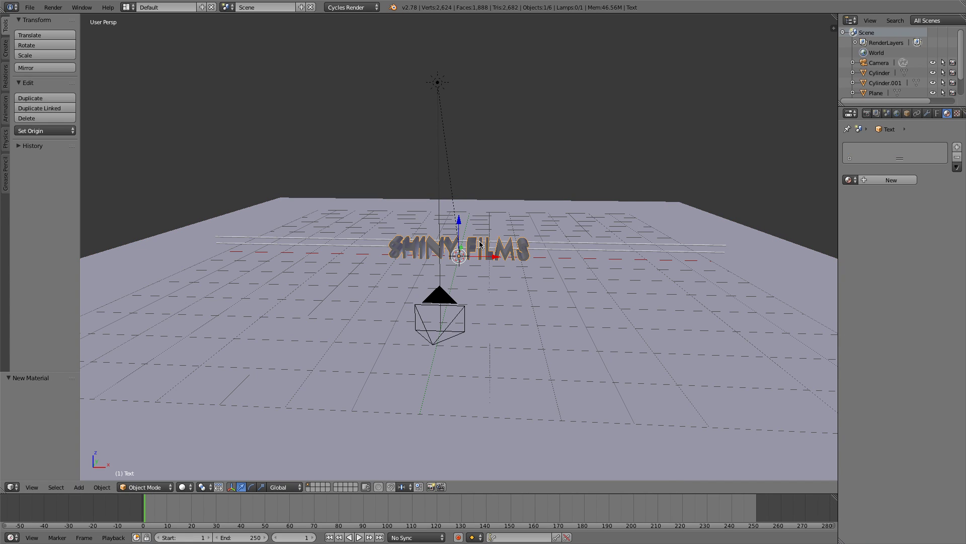
pyautogui.click(869, 180)
pyautogui.click(870, 180)
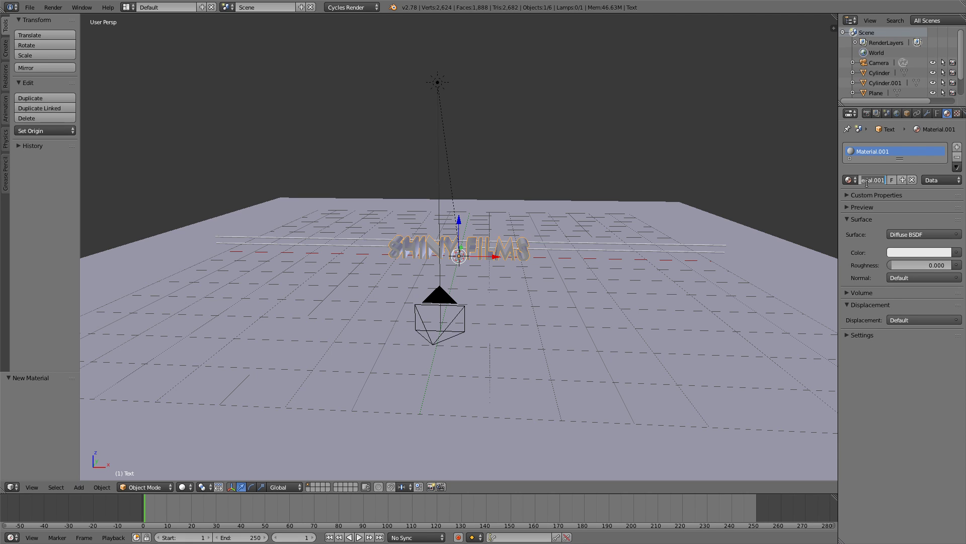
pyautogui.write('TEXT')
pyautogui.press('Return')
# - Set the TEXT surface to Toon BSDF with its component set to Glossy
pyautogui.click(907, 234)
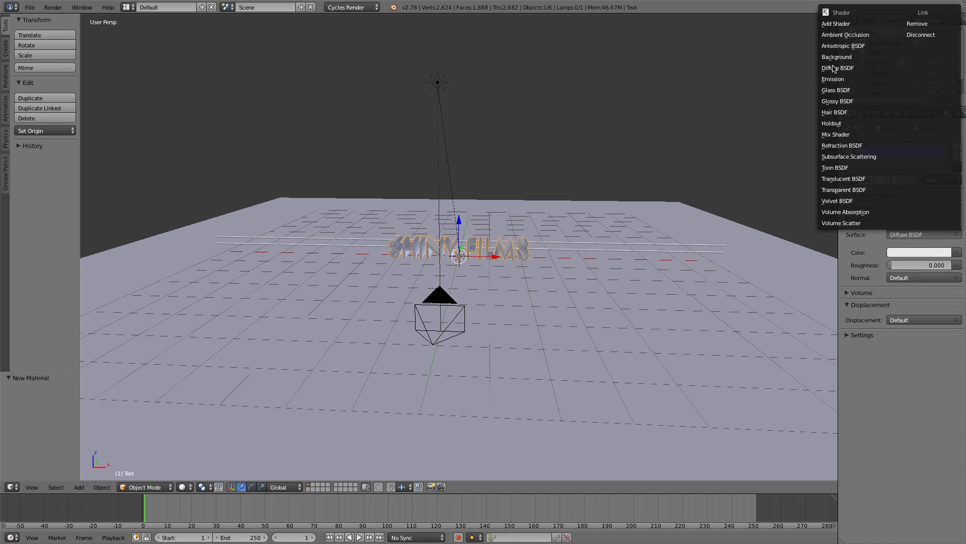
pyautogui.click(835, 167)
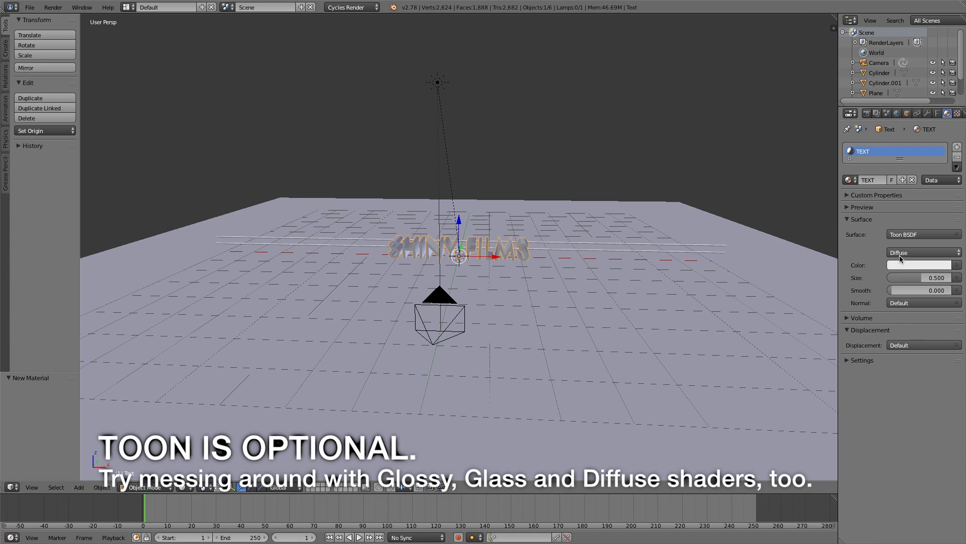
pyautogui.click(901, 253)
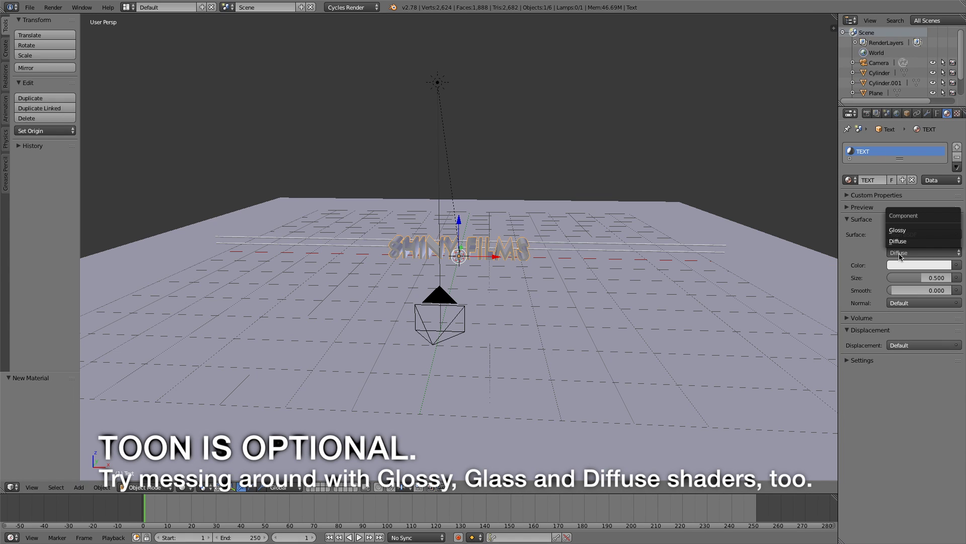
pyautogui.click(900, 230)
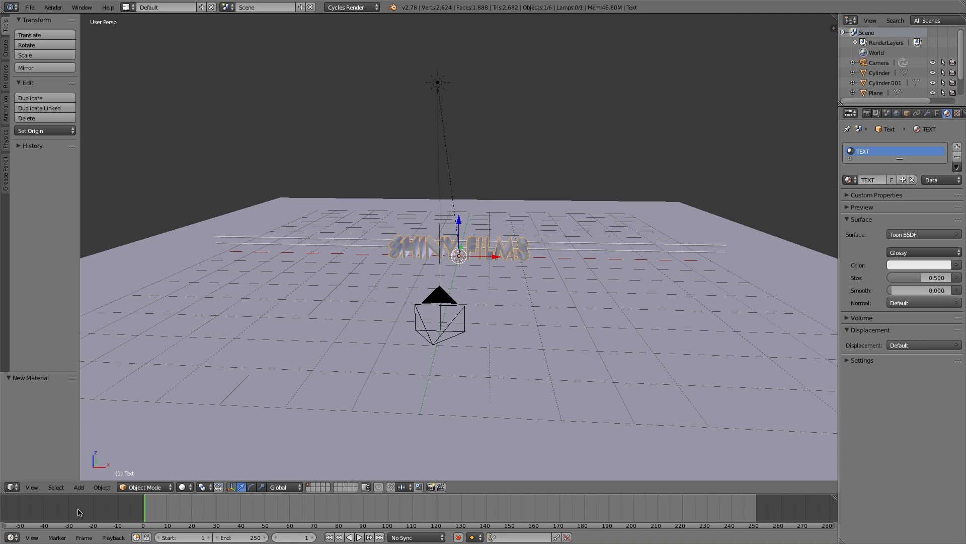
# - Look through the scene camera with viewport shading set to Rendered
pyautogui.click(32, 486)
pyautogui.click(49, 450)
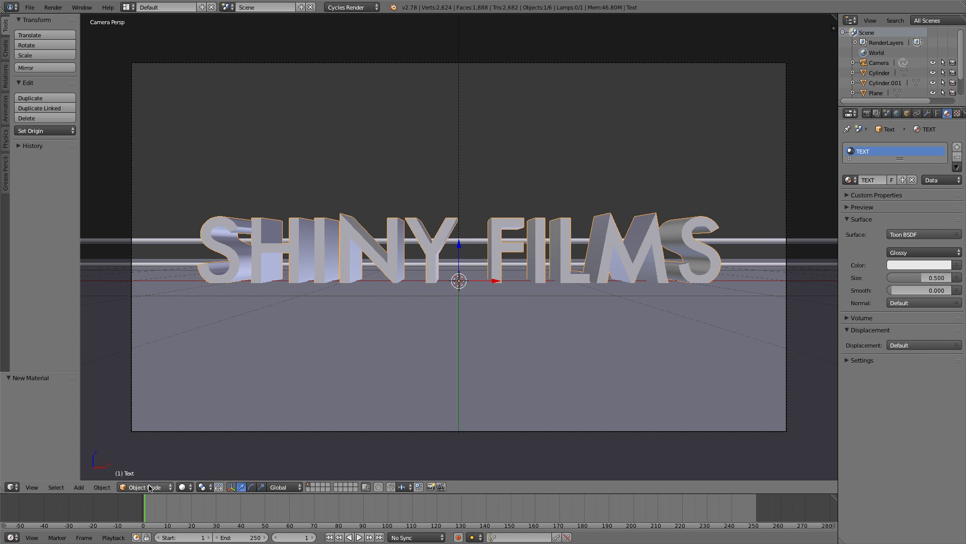
pyautogui.click(182, 486)
pyautogui.click(209, 421)
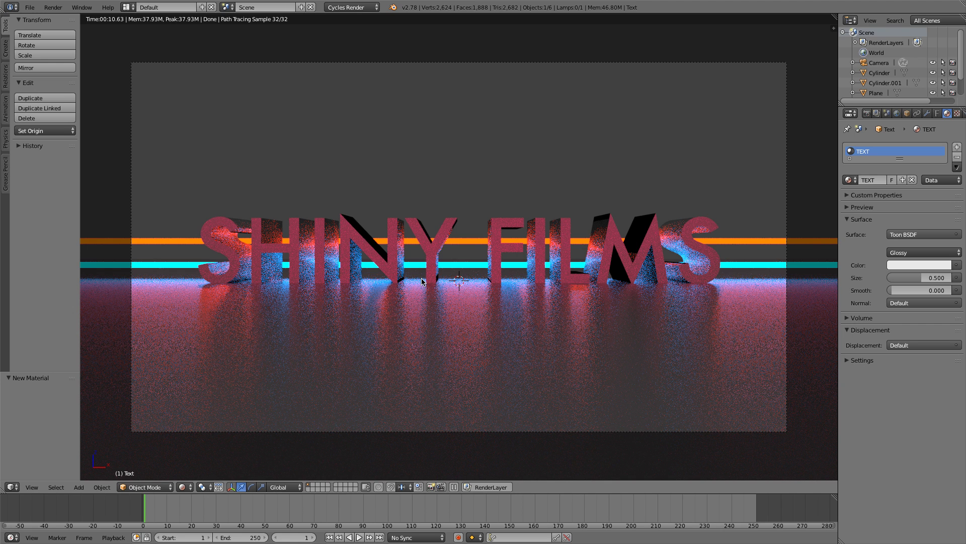
# - Enable world nodes and set the world background color to black
pyautogui.click(897, 114)
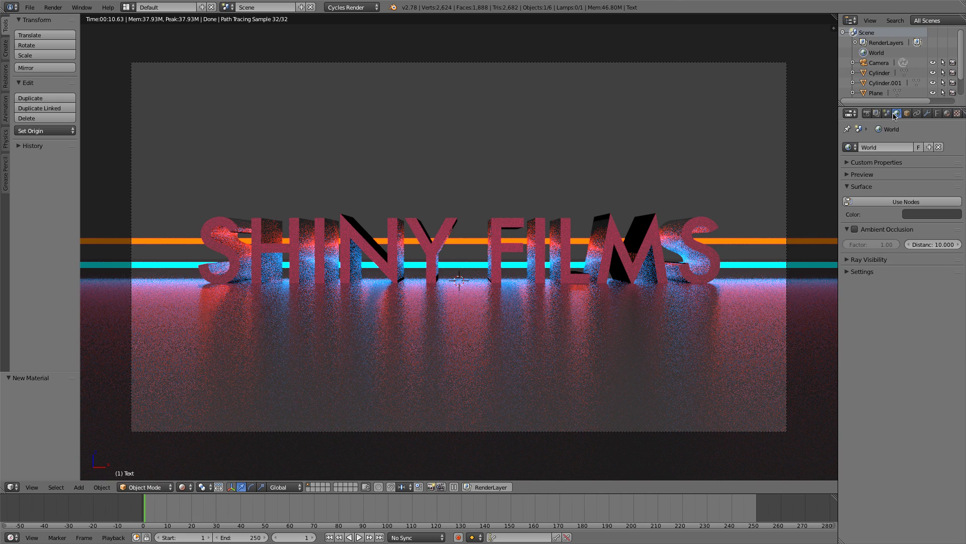
pyautogui.click(867, 202)
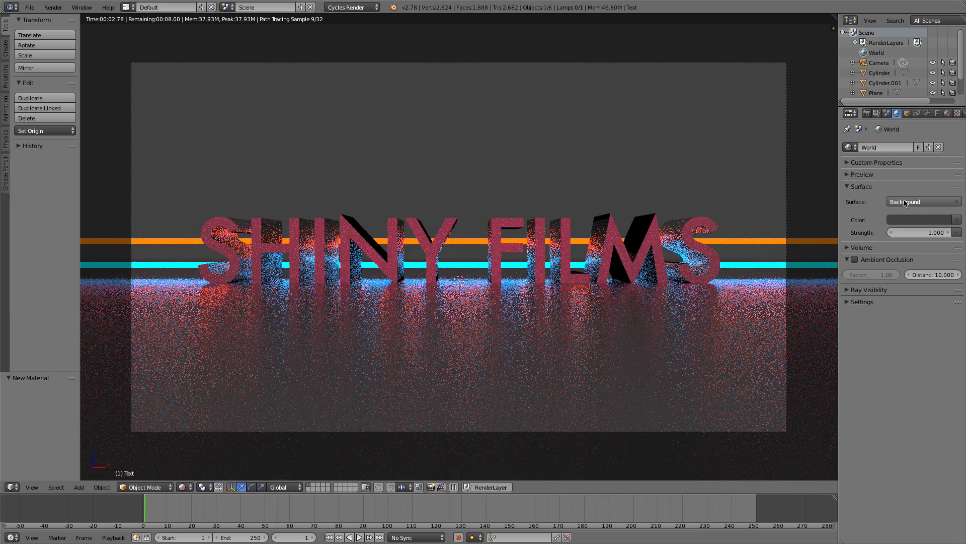
pyautogui.click(909, 220)
pyautogui.moveTo(944, 129); pyautogui.dragTo(943, 150)
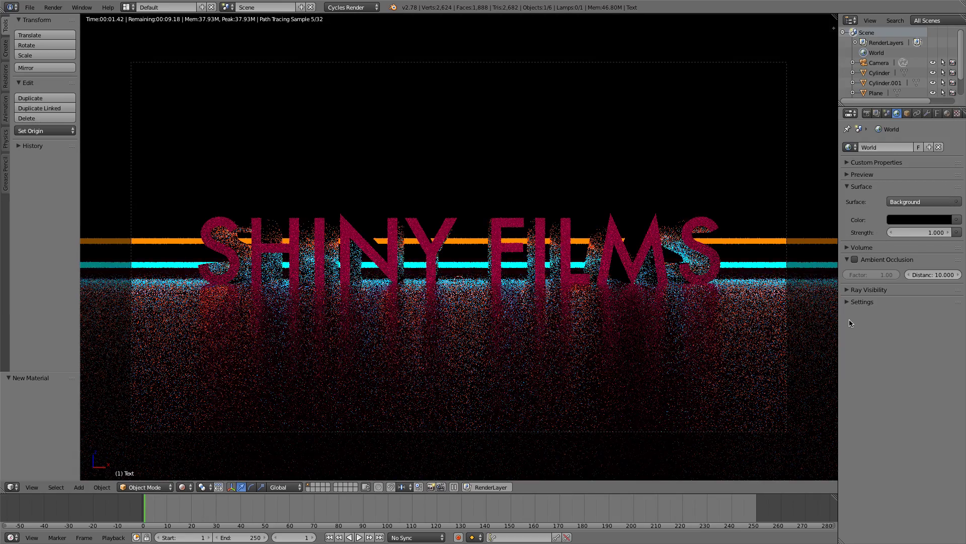
# - Set the world Volume shader to Volume Scatter, filling the scene with fog
pyautogui.click(869, 247)
pyautogui.click(898, 262)
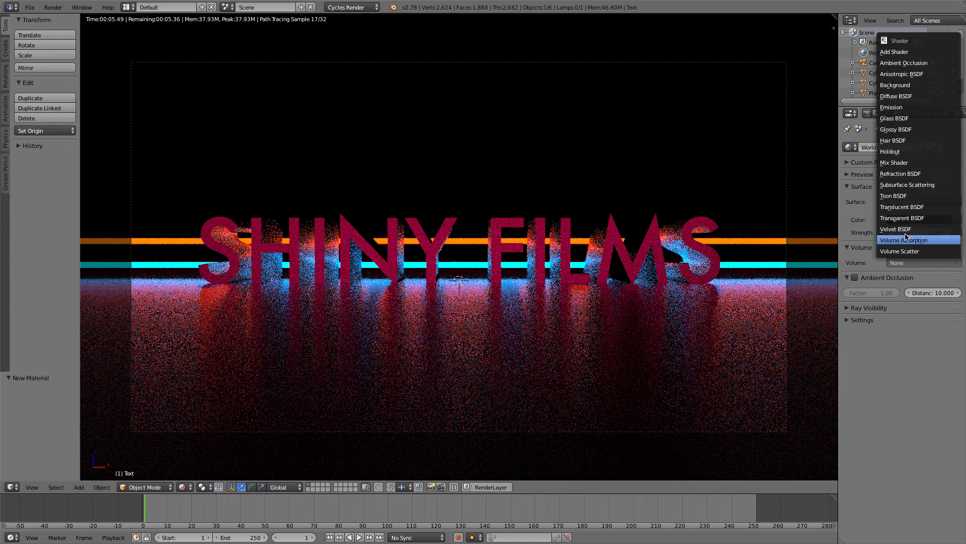
pyautogui.click(900, 252)
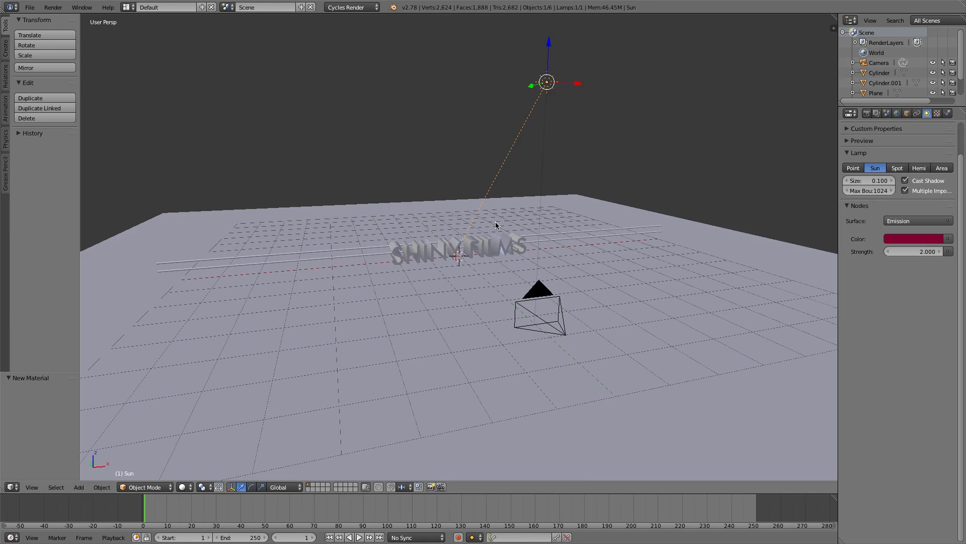
# - Raise the Sun lamp's strength from 2 to 22
pyautogui.click(921, 249)
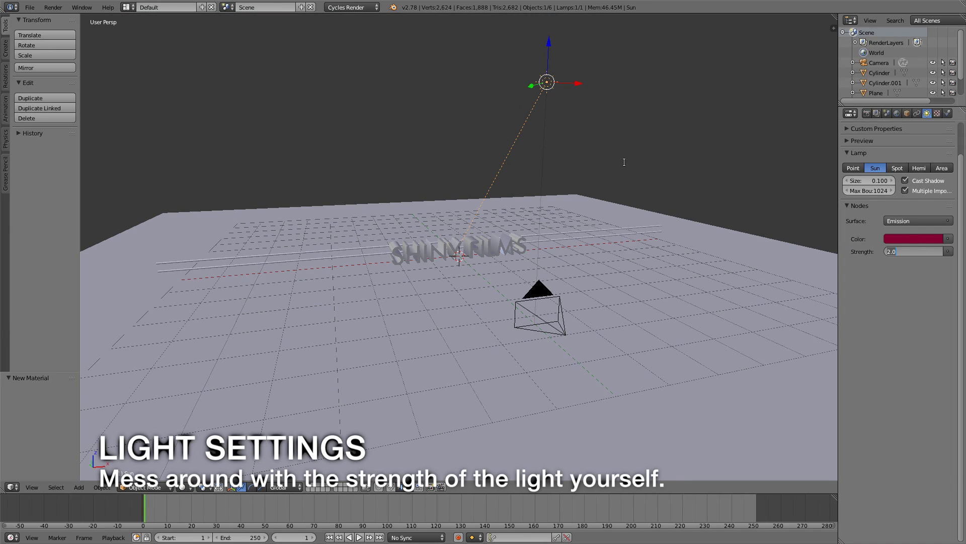
pyautogui.write('22')
pyautogui.press('Return')
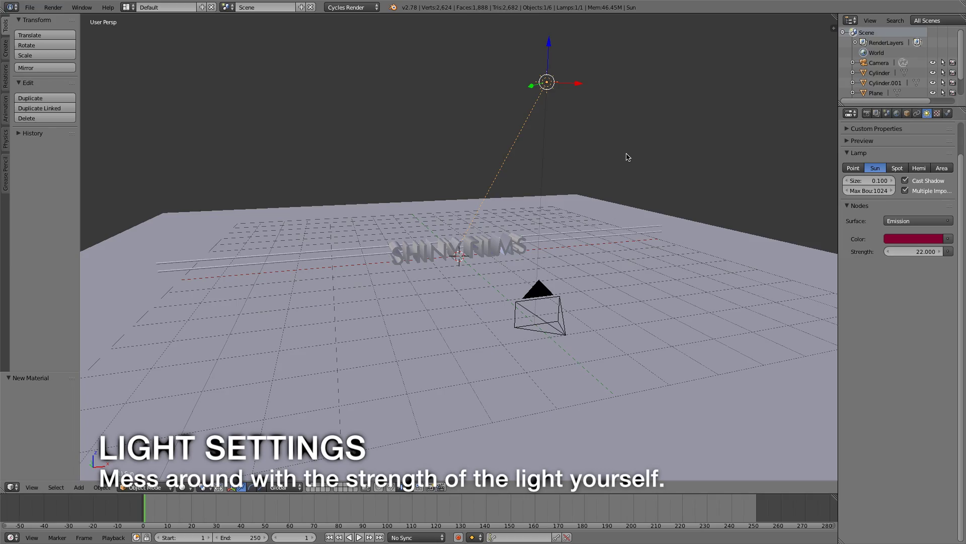
pyautogui.moveTo(585, 143); pyautogui.dragTo(546, 160, button='middle')
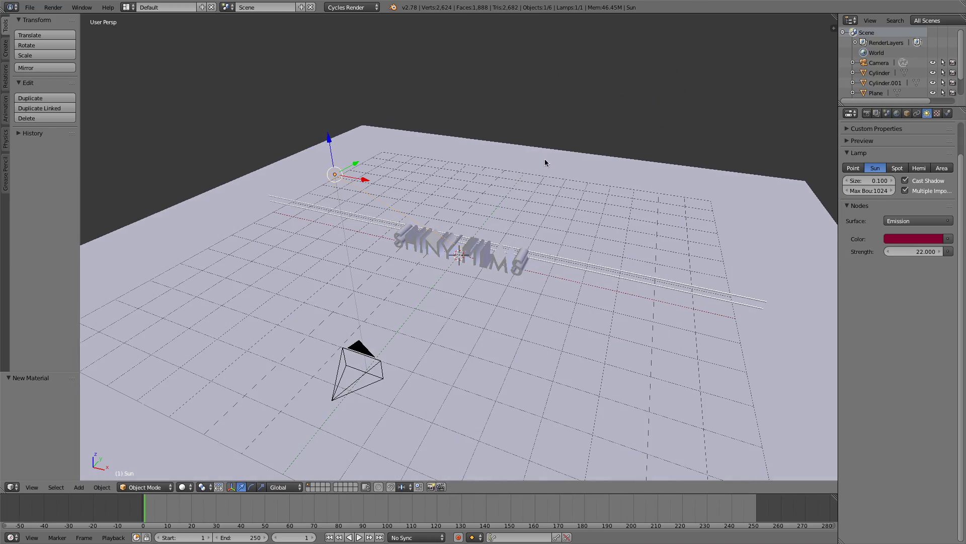
# - Set the Film Exposure in the render settings to 2
pyautogui.click(866, 114)
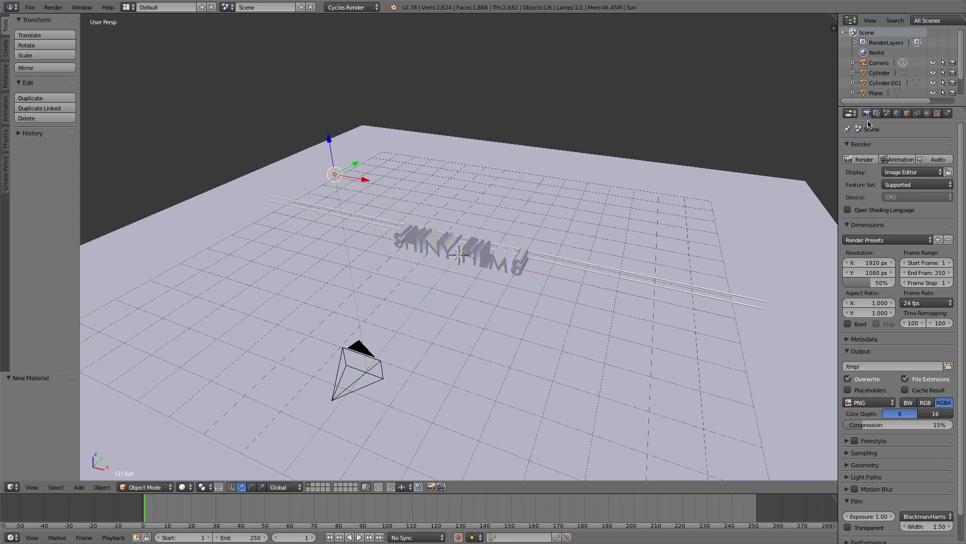
pyautogui.scroll(-1, 851, 291)
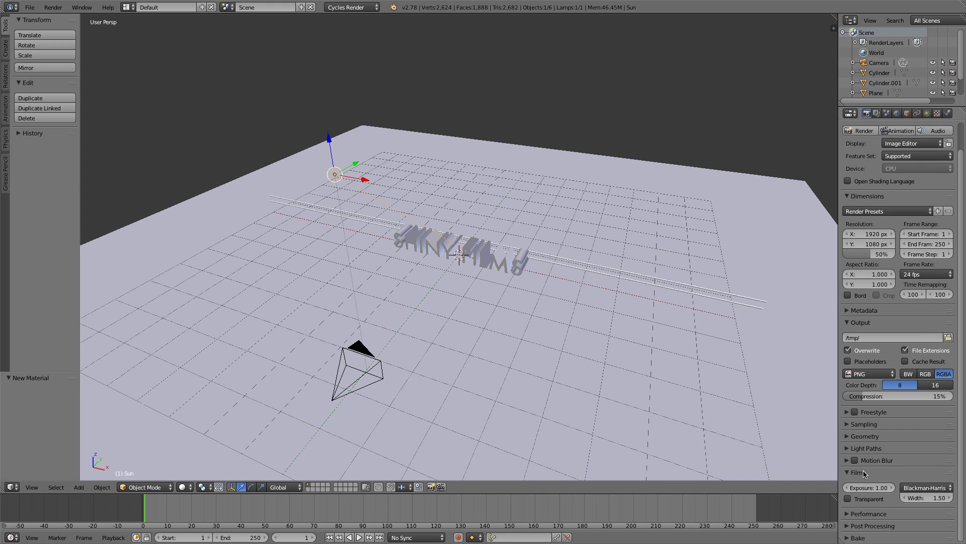
pyautogui.click(863, 488)
pyautogui.write('2')
pyautogui.press('Return')
# - Set the resolution percentage to 100% of 1920×1080 and expand the Sampling panel
pyautogui.scroll(2, 832, 113)
pyautogui.scroll(2, 851, 151)
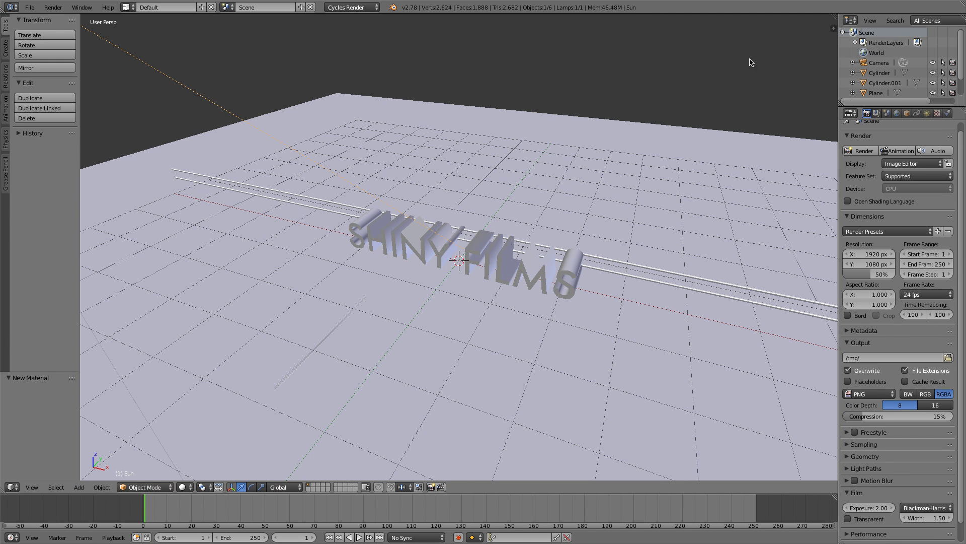
pyautogui.scroll(1, 865, 226)
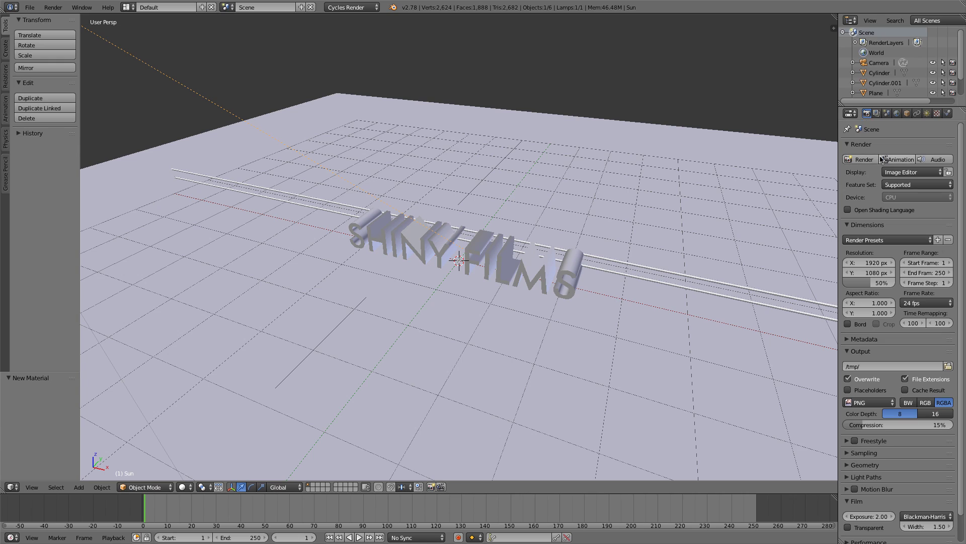
pyautogui.click(870, 283)
pyautogui.write('100')
pyautogui.press('Return')
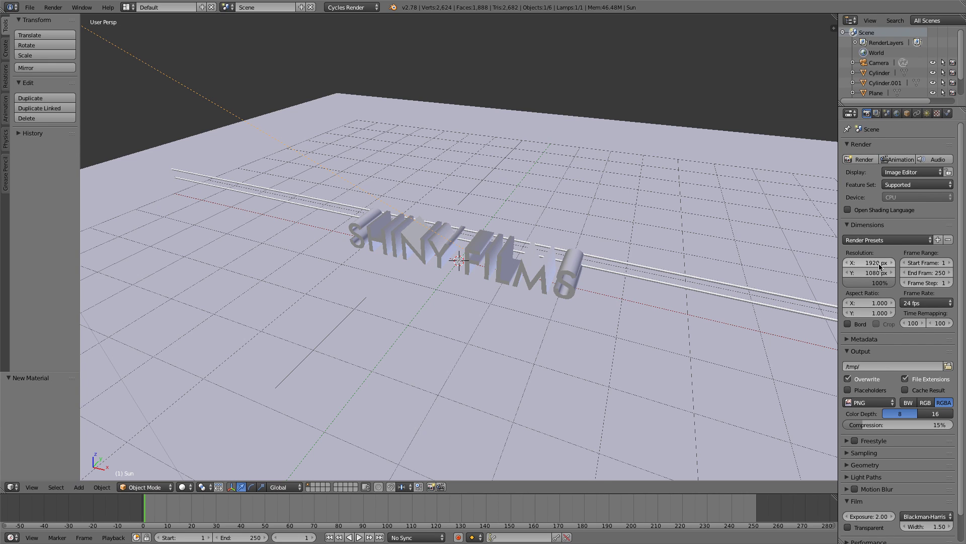
pyautogui.scroll(-2, 879, 265)
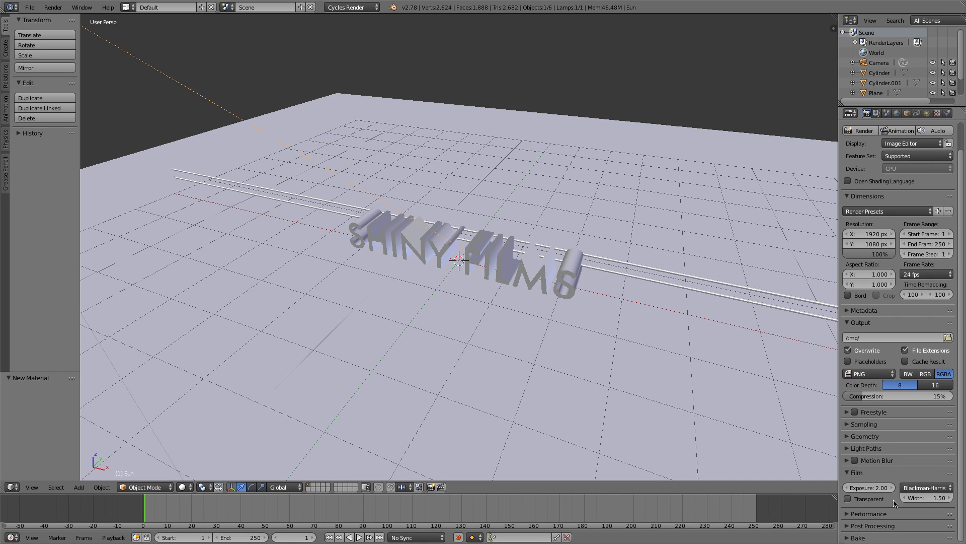
pyautogui.click(859, 424)
pyautogui.scroll(-3, 934, 441)
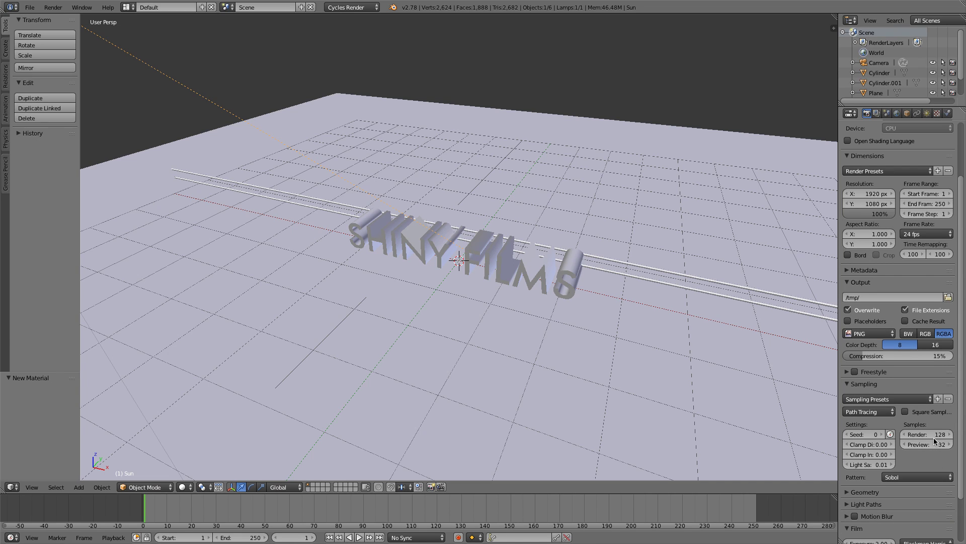
pyautogui.scroll(5, 934, 441)
# - Launch the Cycles render of frame 1 and let the first tiles appear
pyautogui.click(862, 160)
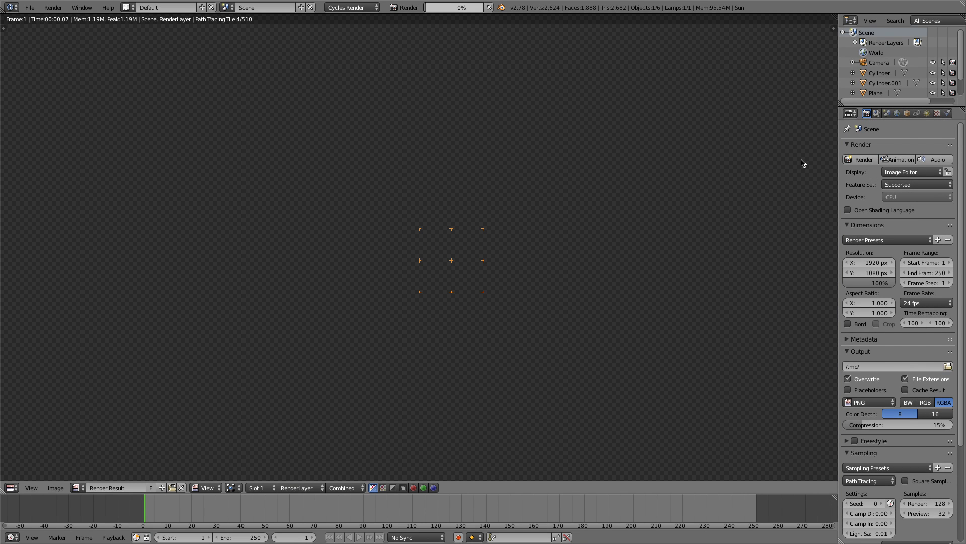
pyautogui.scroll(-7, 464, 259)
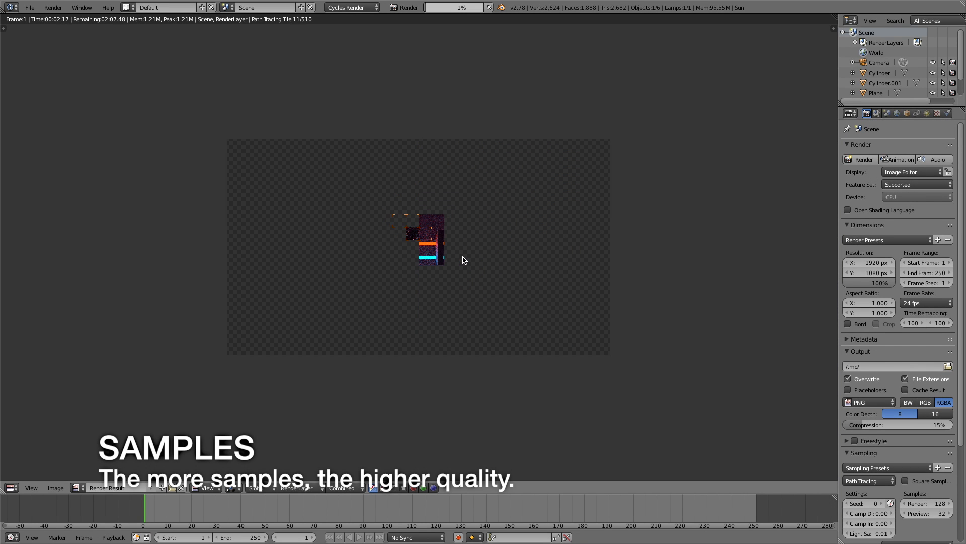
pyautogui.scroll(2, 465, 260)
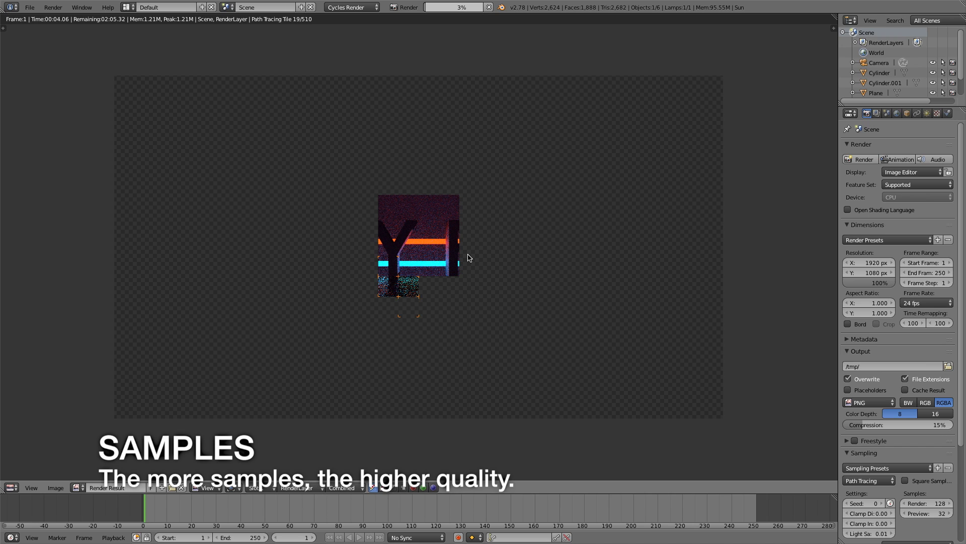